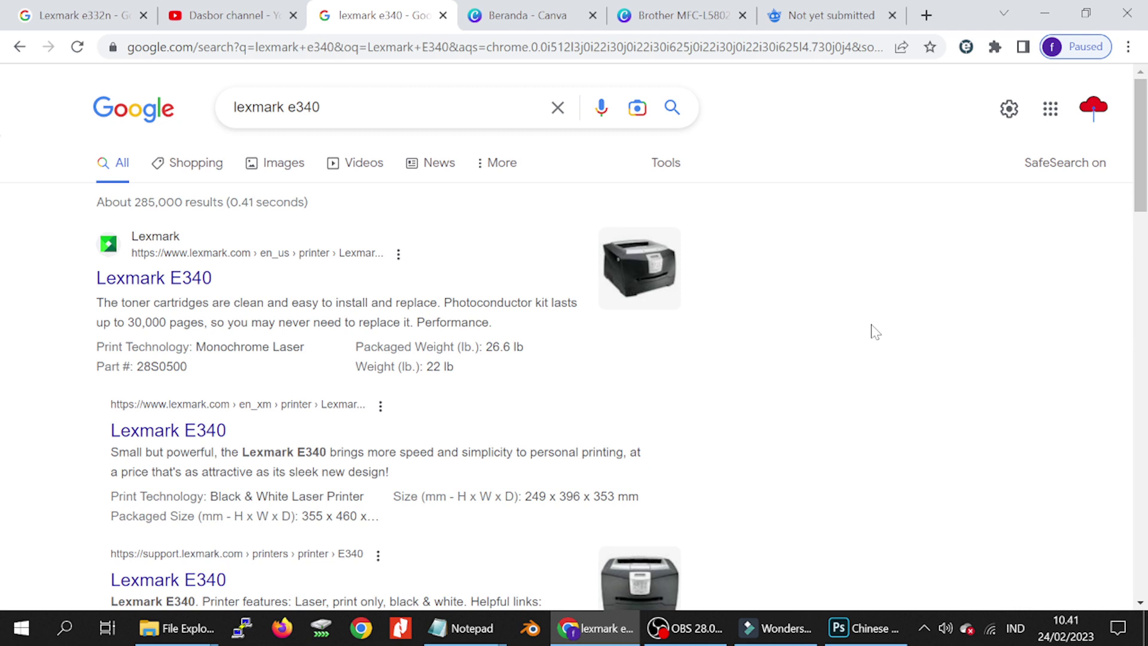
# Step: Extend the Google query to 'lexmark e340 driver download' and run the search
pyautogui.click(418, 108)
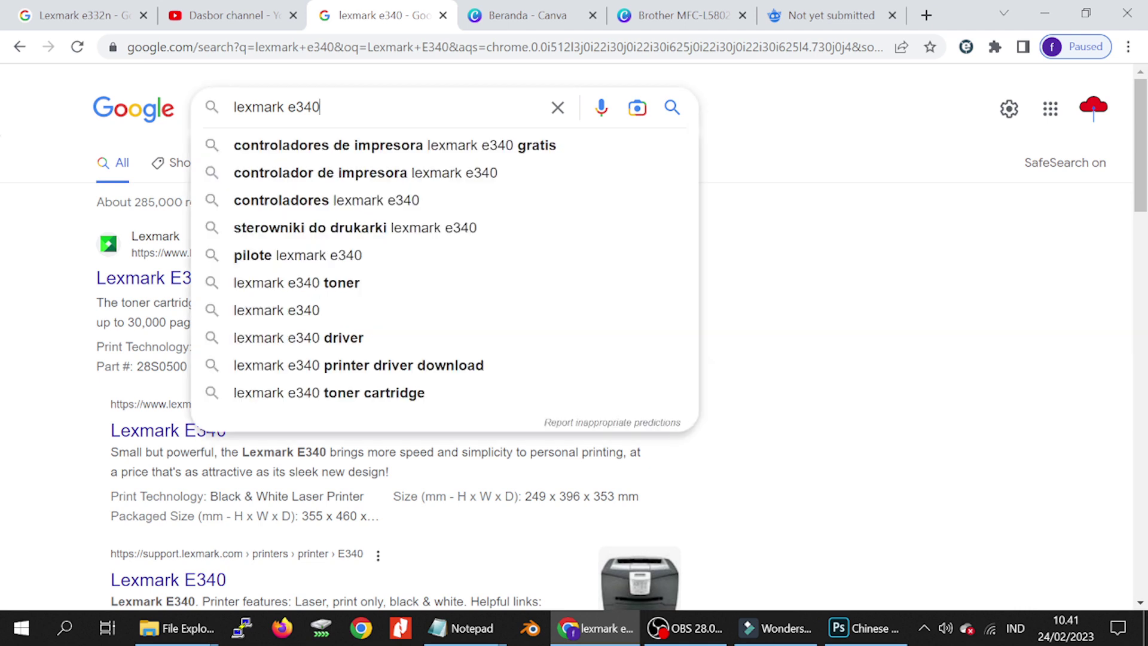
pyautogui.write('dri')
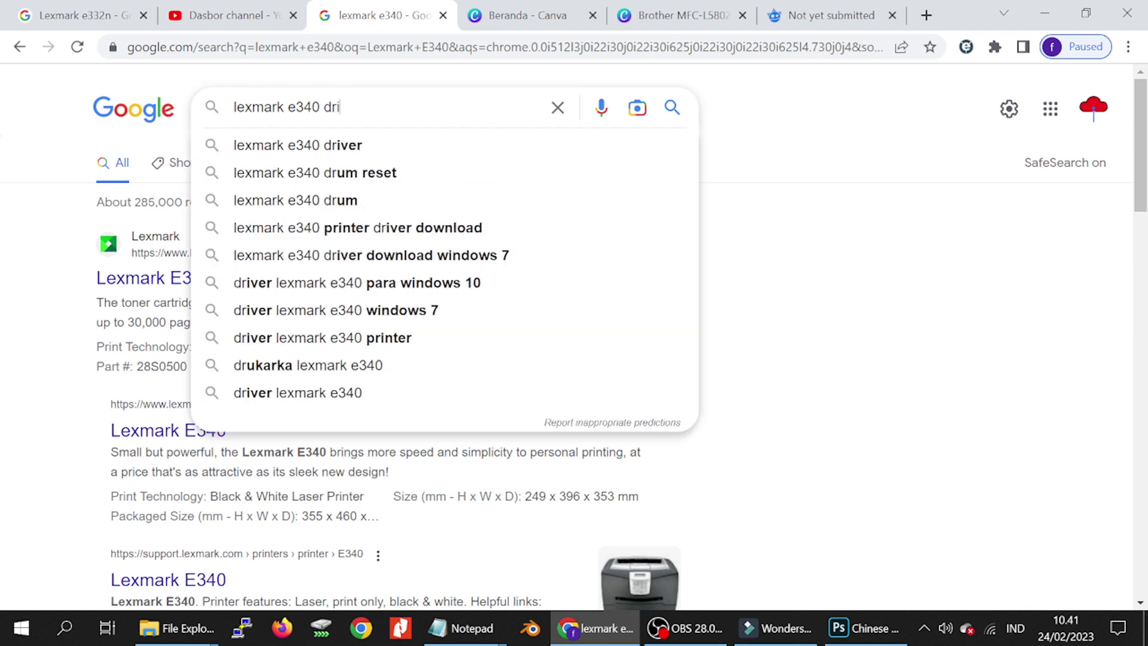
pyautogui.write('ver download')
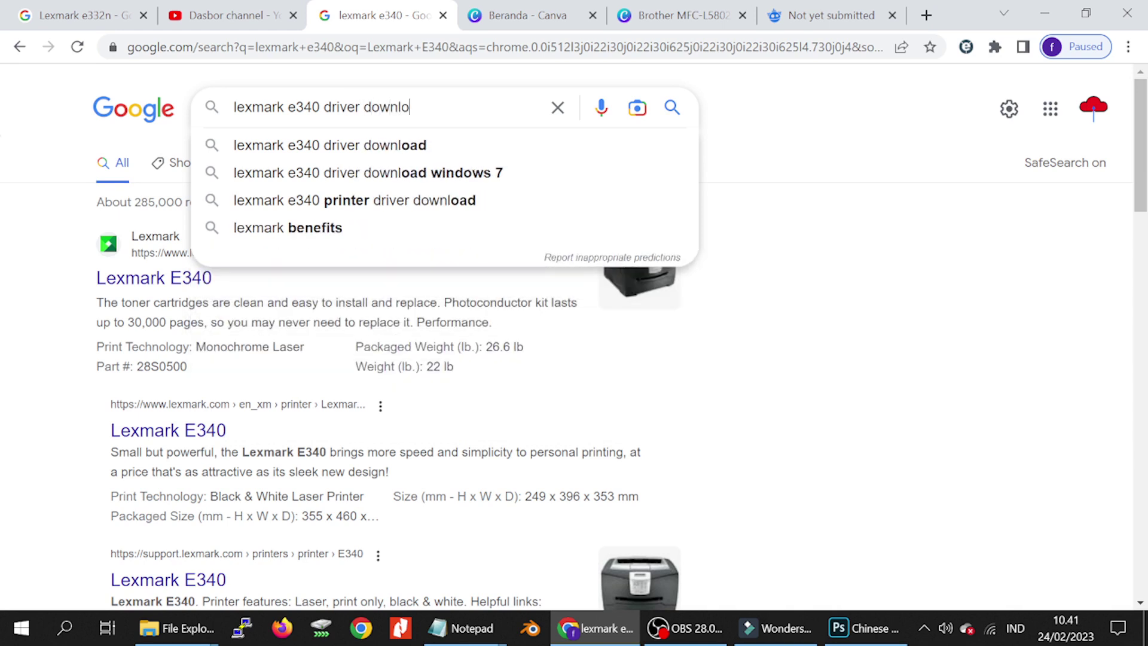
pyautogui.press('Return')
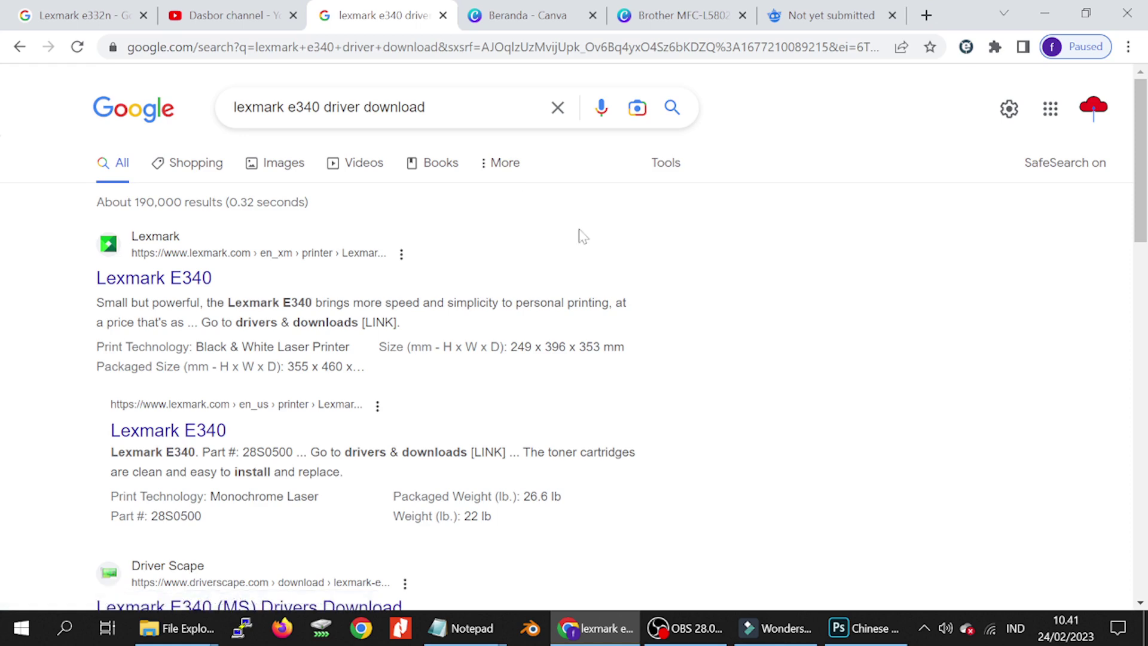
pyautogui.scroll(-2, 579, 236)
pyautogui.scroll(-6, 598, 227)
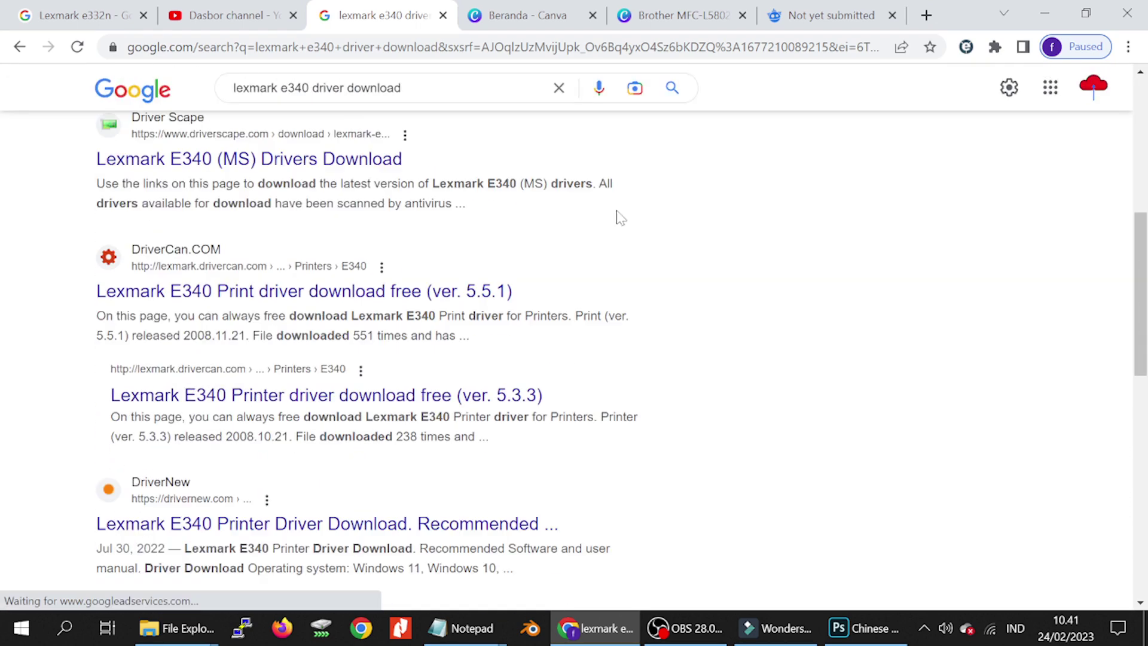
pyautogui.scroll(-12, 621, 217)
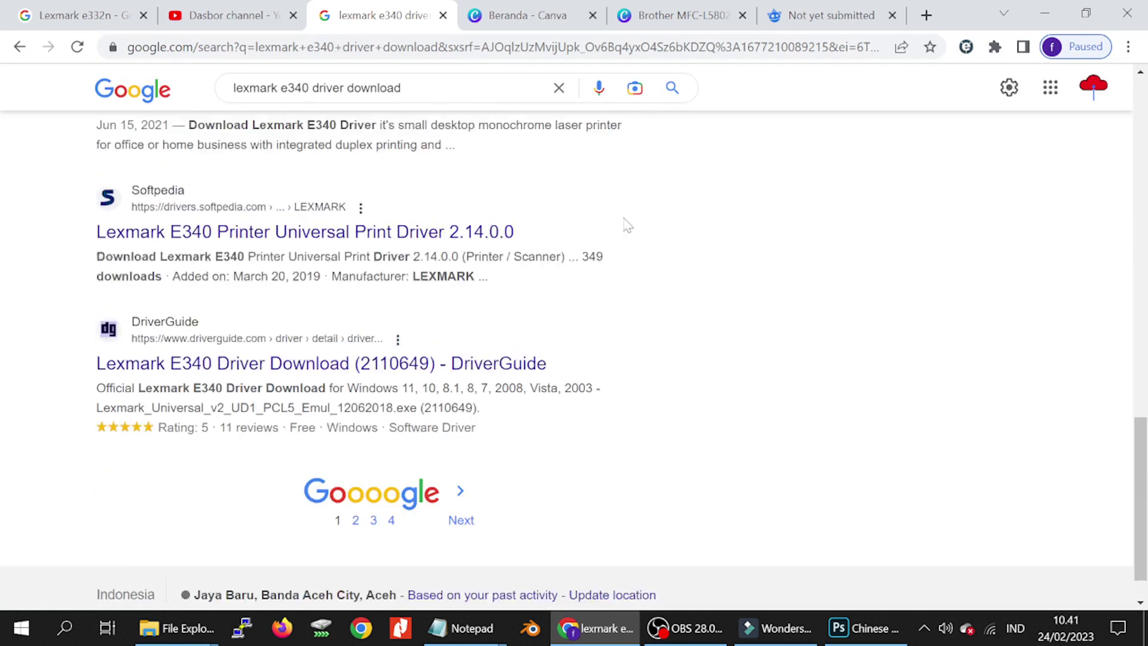
pyautogui.scroll(15, 627, 224)
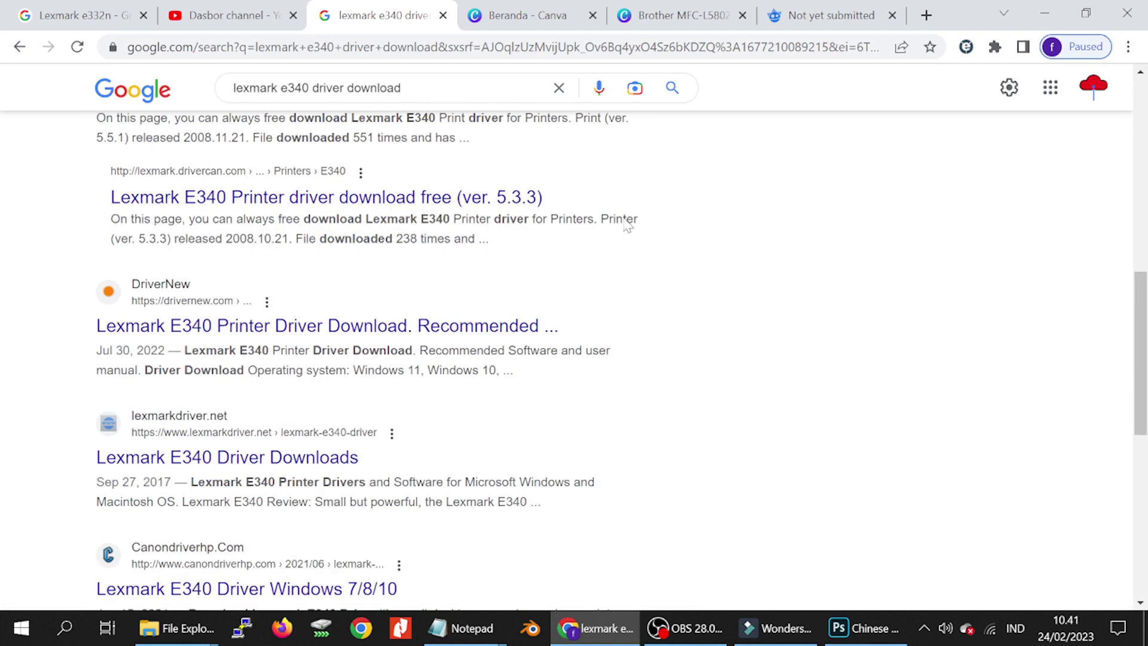
pyautogui.scroll(1, 626, 225)
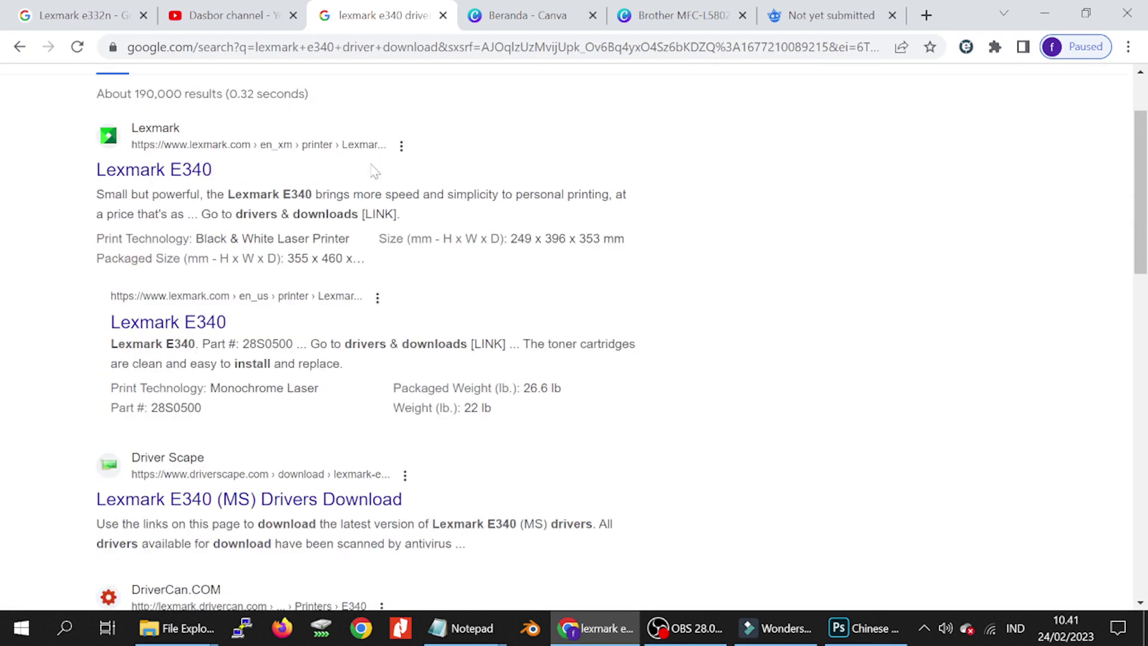
# Step: Open the official Lexmark E340 product page, then its Drivers and Support page
pyautogui.click(176, 174)
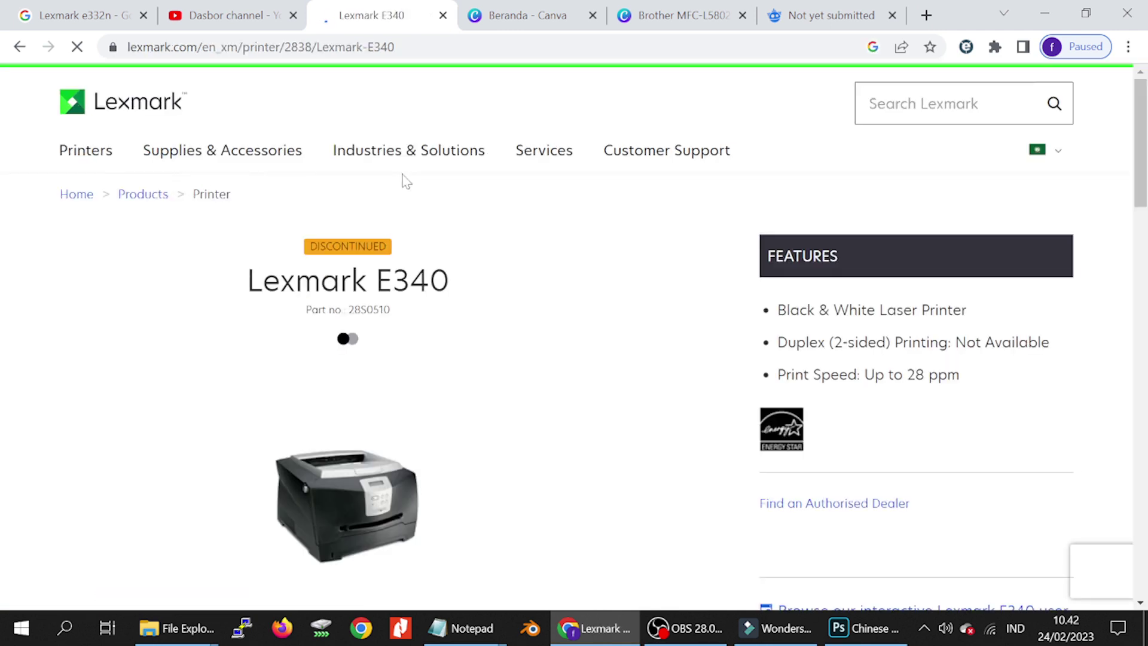
pyautogui.scroll(-3, 405, 183)
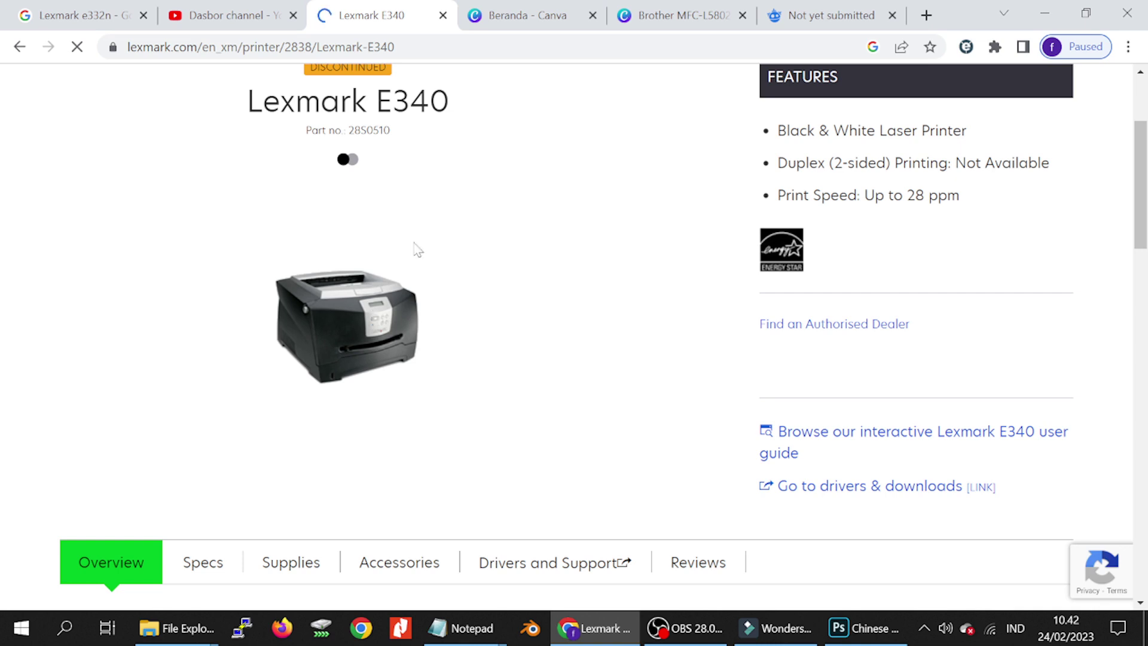
pyautogui.scroll(-3, 412, 257)
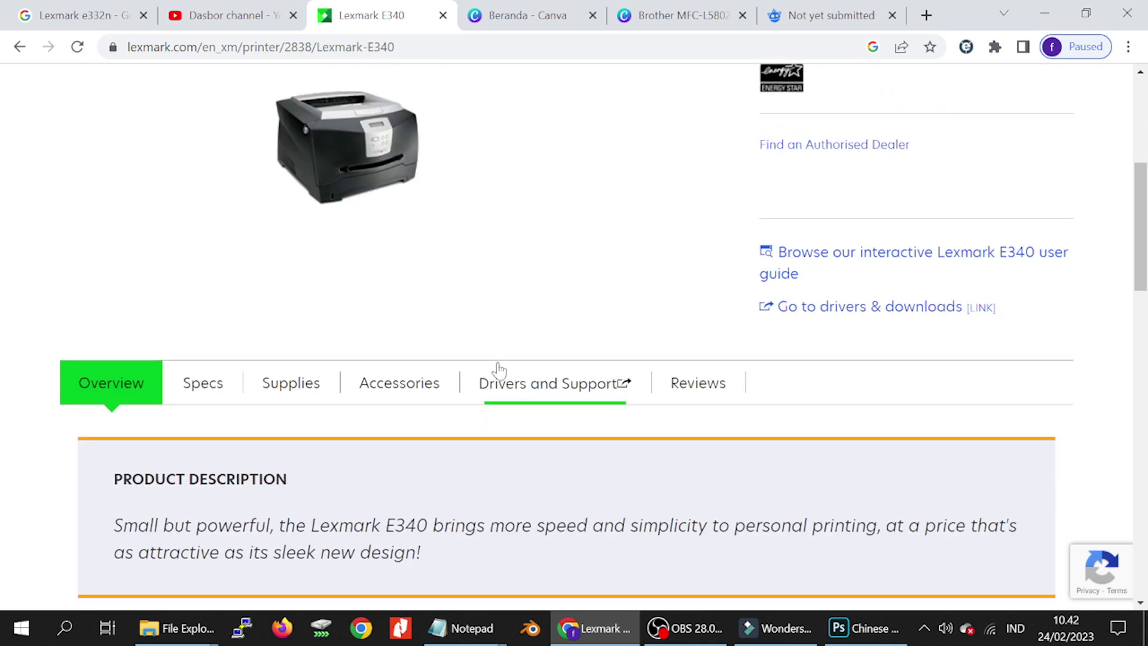
pyautogui.click(511, 389)
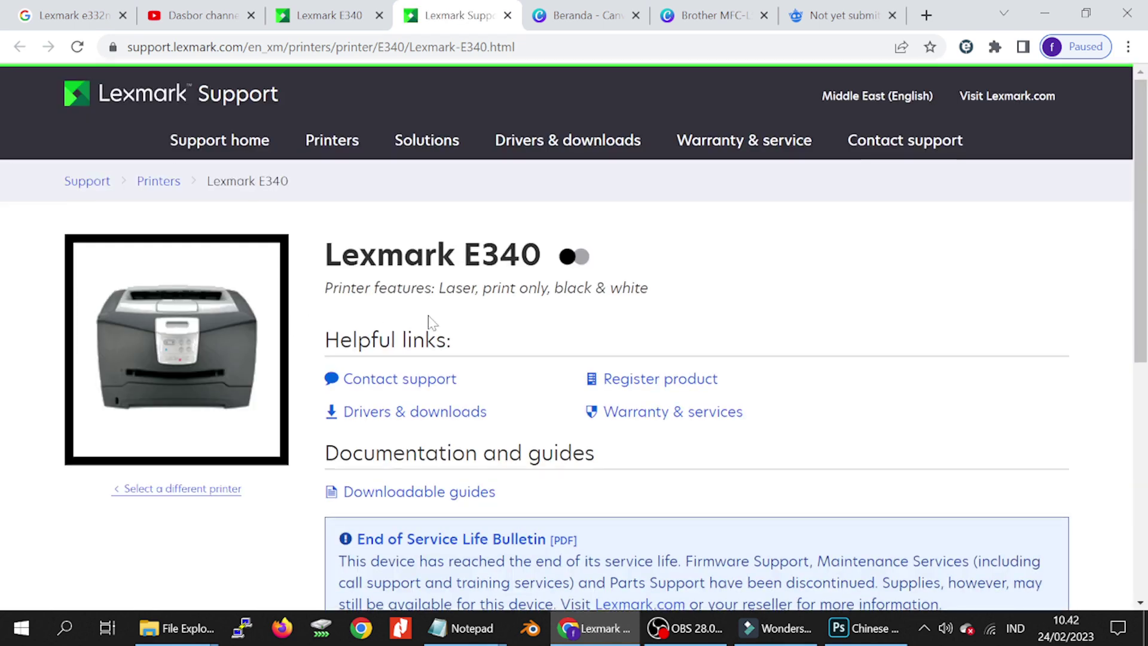
# Step: Follow the Drivers & downloads link under Helpful links for the E340
pyautogui.scroll(-1, 433, 323)
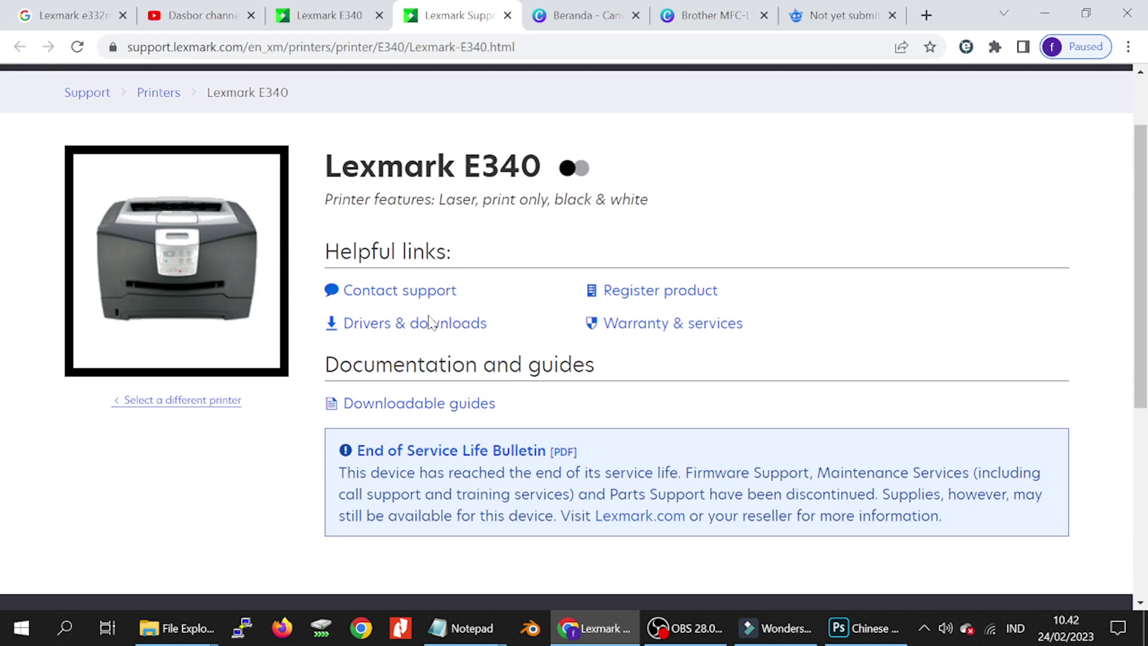
pyautogui.click(369, 330)
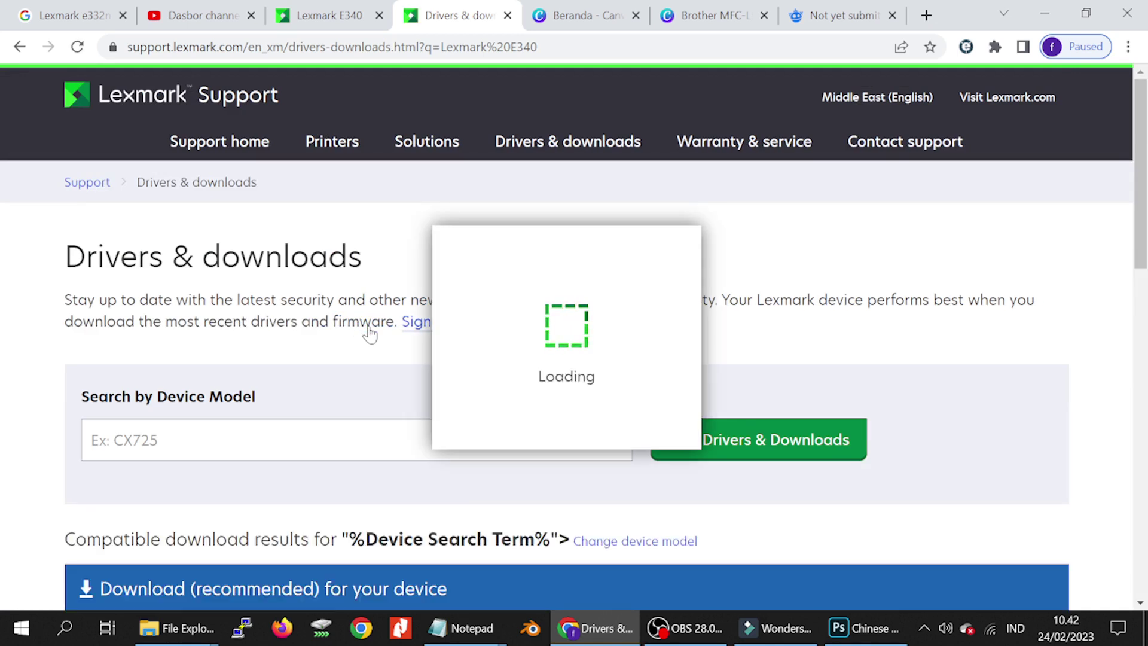
pyautogui.scroll(-4, 352, 304)
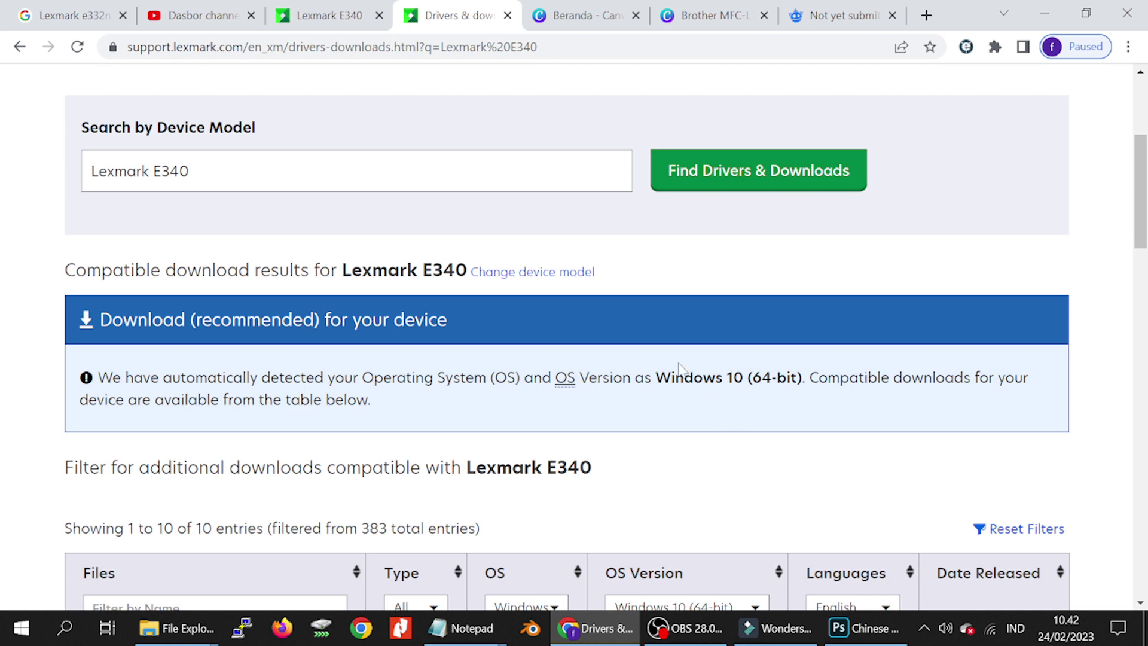
pyautogui.scroll(-3, 654, 336)
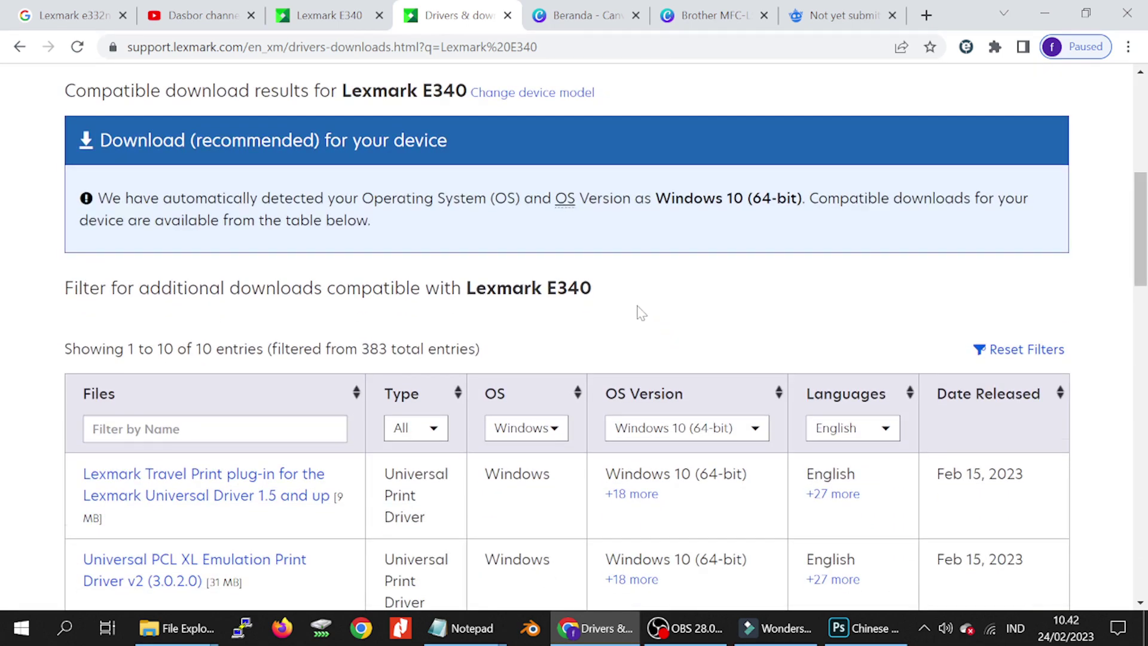
pyautogui.scroll(-1, 640, 313)
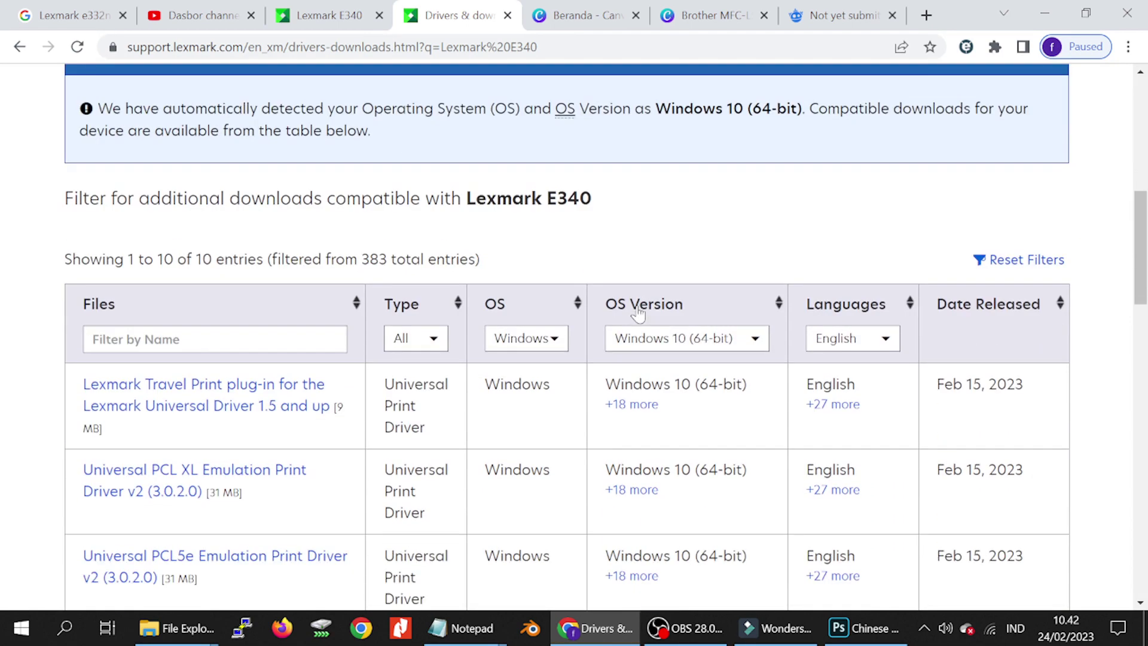
# Step: Set the table's OS filter to Linux/Unix, showing 13 entries
pyautogui.click(544, 341)
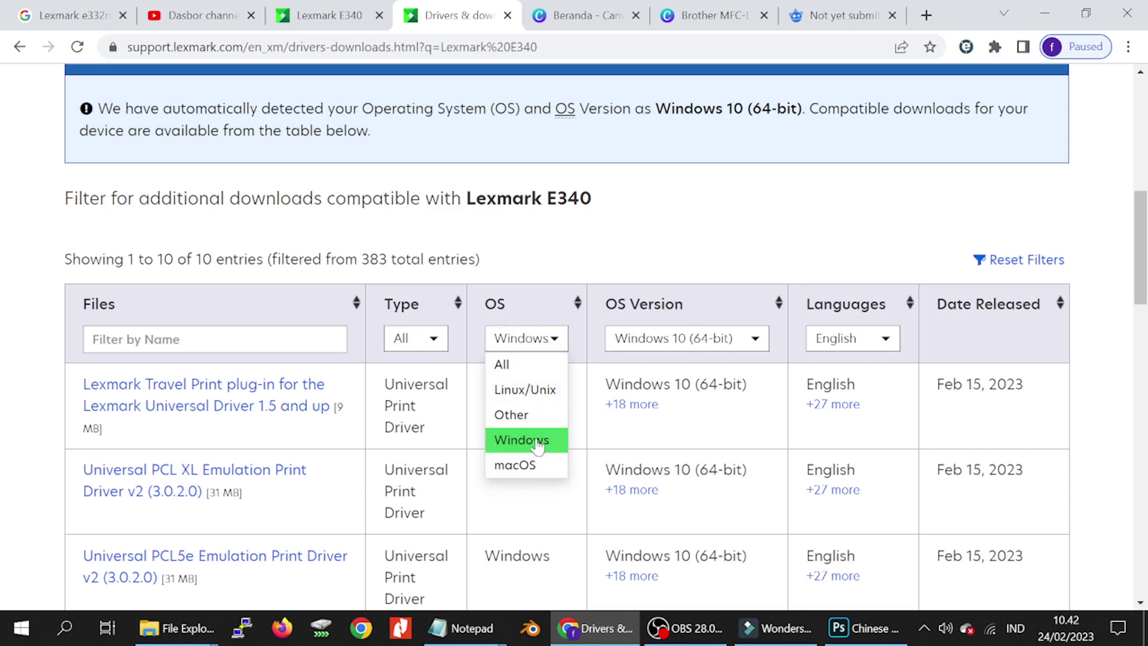
pyautogui.click(518, 392)
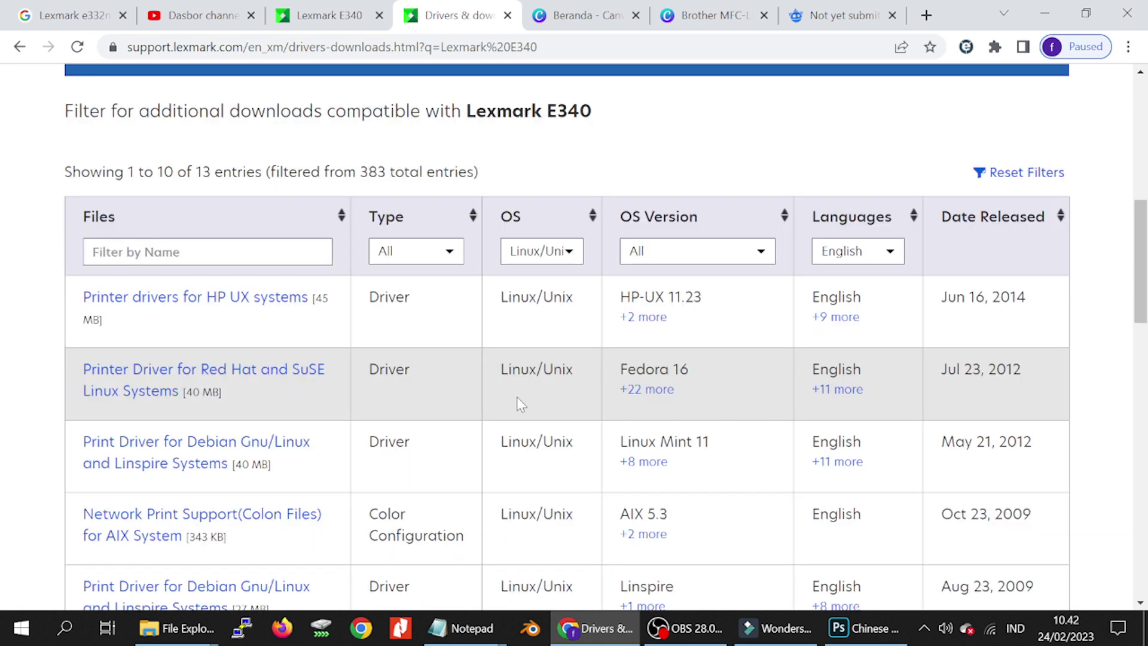
# Step: Filter the OS version to Fedora 17 and highlight the remaining driver's release date
pyautogui.click(655, 252)
pyautogui.scroll(-3, 661, 314)
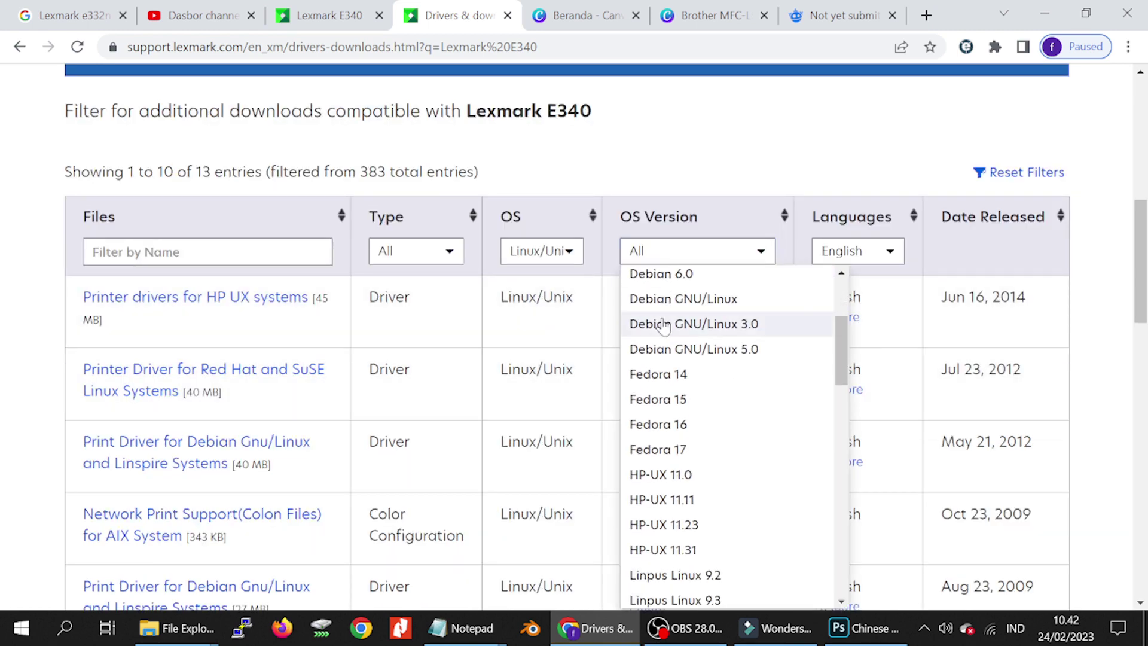
pyautogui.scroll(-8, 664, 326)
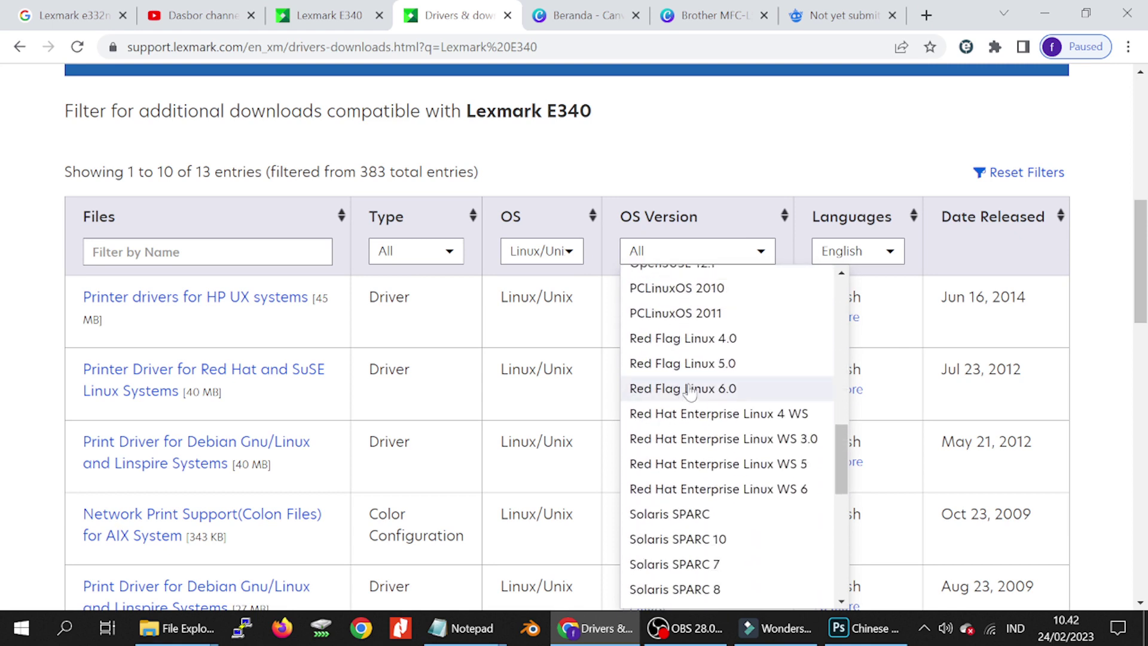
pyautogui.scroll(-3, 694, 400)
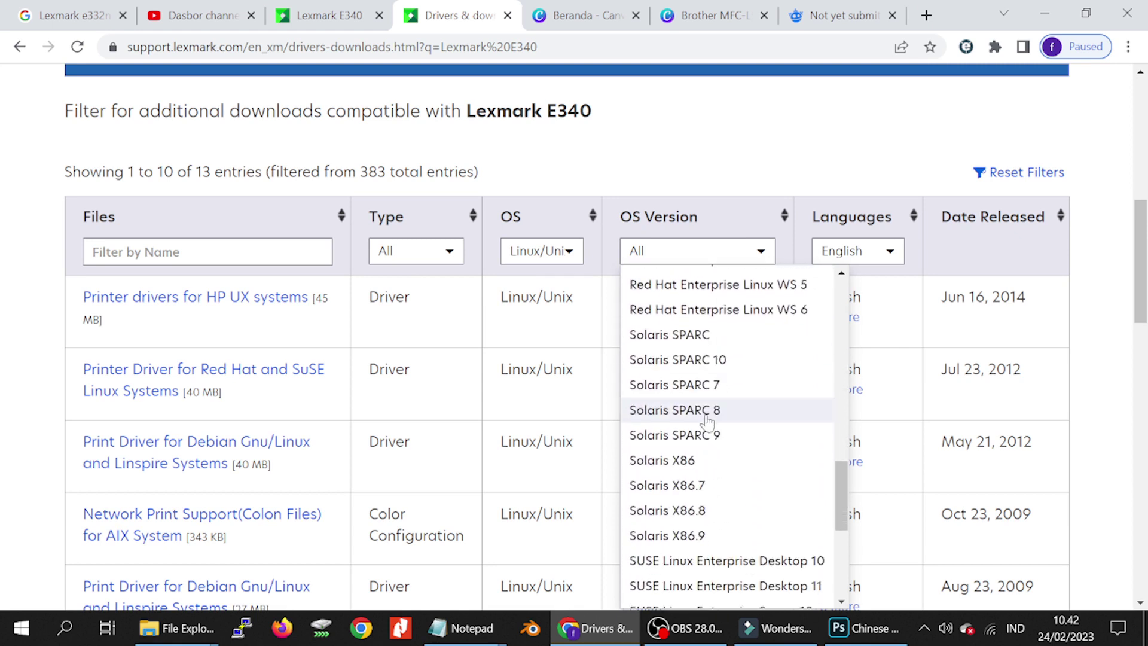
pyautogui.scroll(-1, 707, 420)
pyautogui.scroll(10, 706, 423)
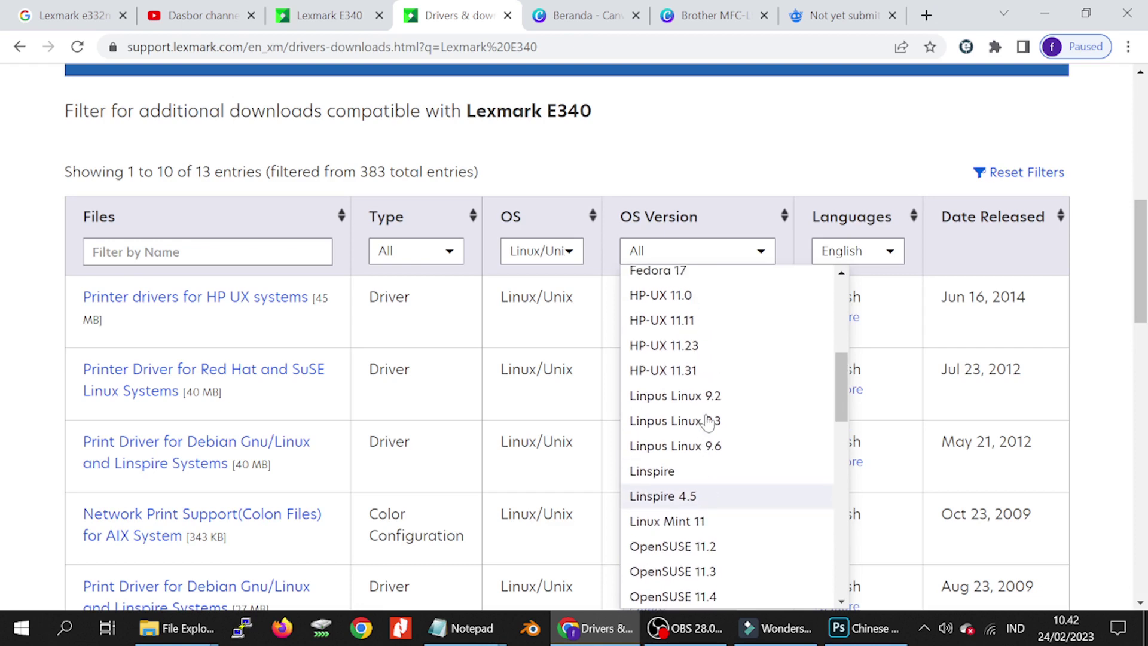
pyautogui.scroll(3, 706, 421)
pyautogui.click(688, 457)
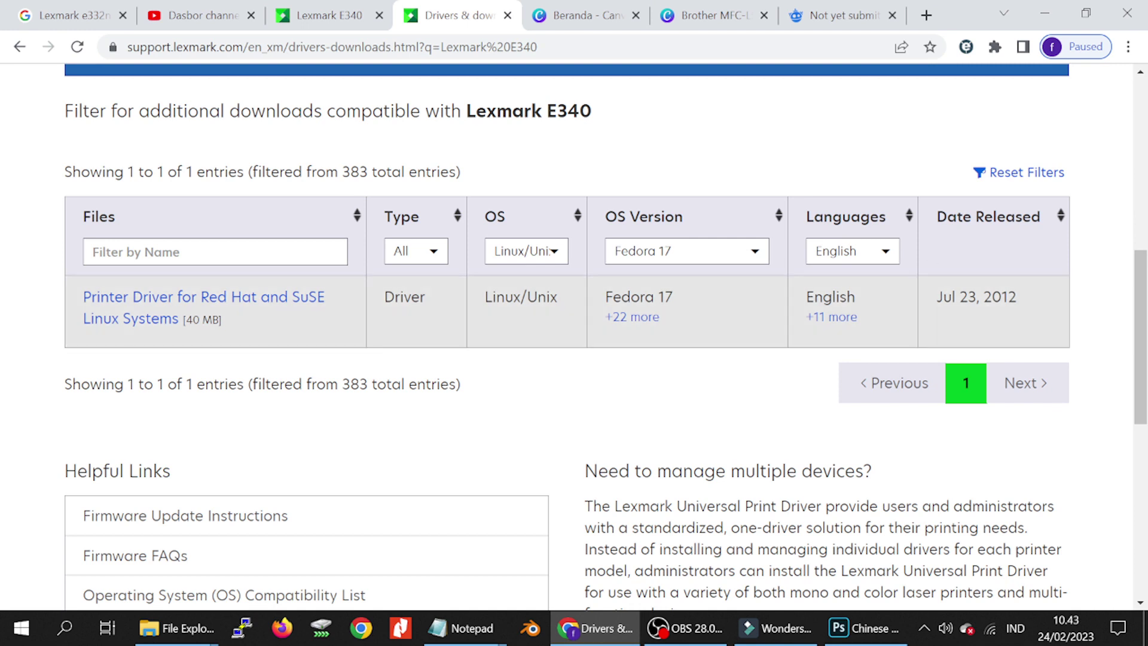
pyautogui.moveTo(936, 297); pyautogui.dragTo(1002, 297)
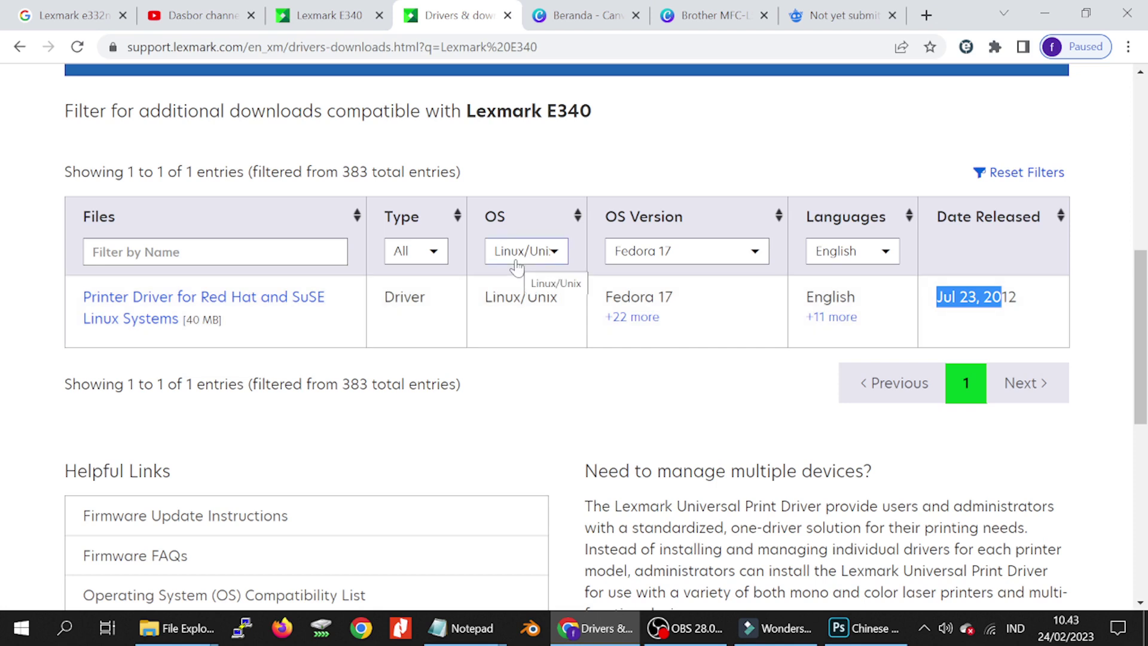
# Step: Switch the OS filter to macOS and browse the list of macOS versions
pyautogui.click(517, 263)
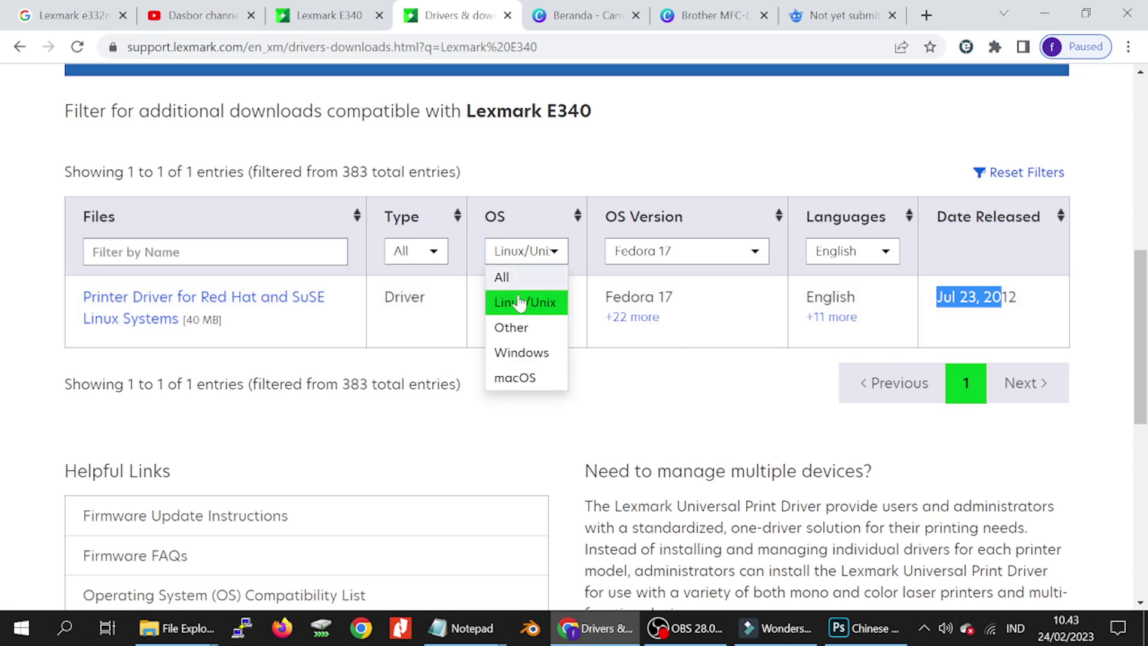
pyautogui.click(529, 379)
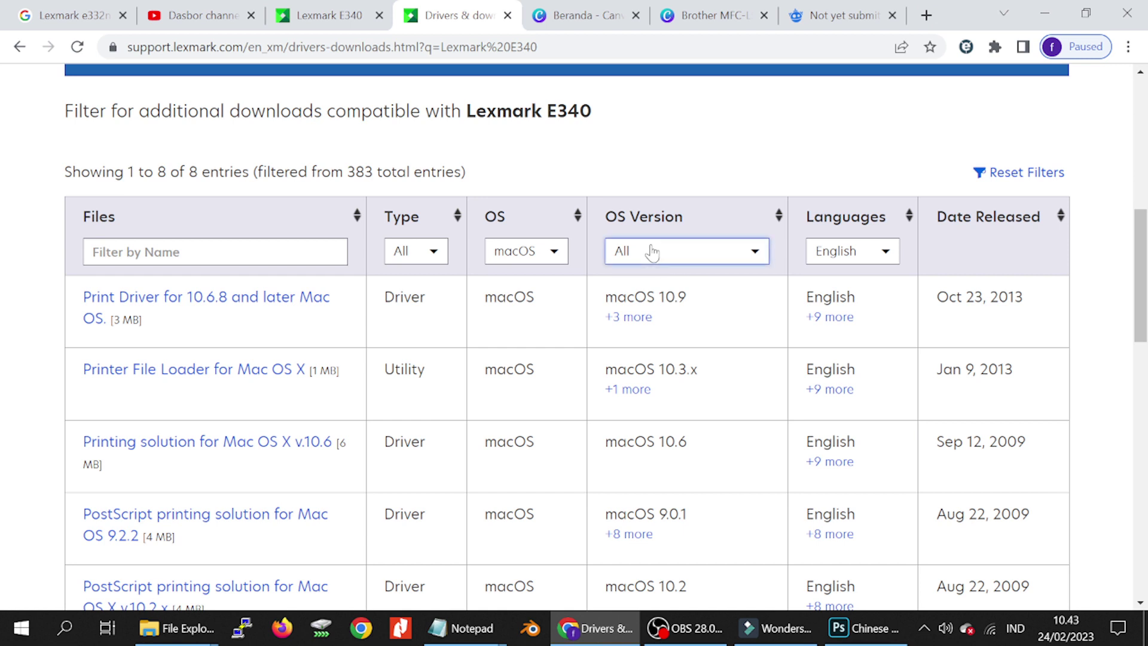
pyautogui.click(653, 251)
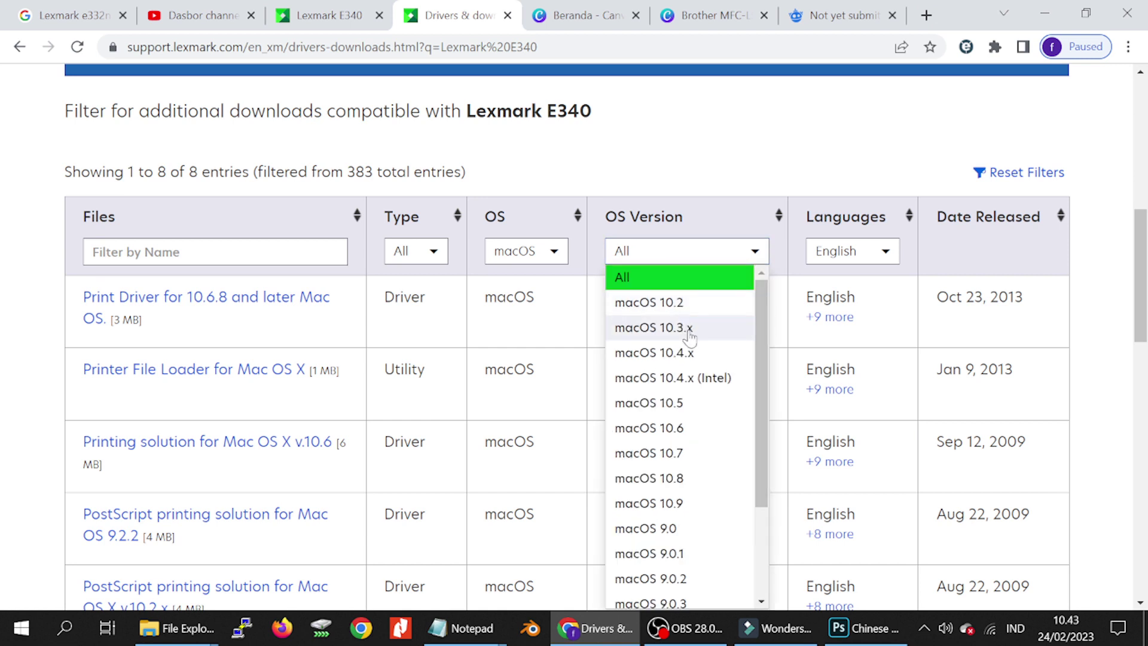
pyautogui.scroll(-2, 688, 335)
pyautogui.scroll(2, 696, 376)
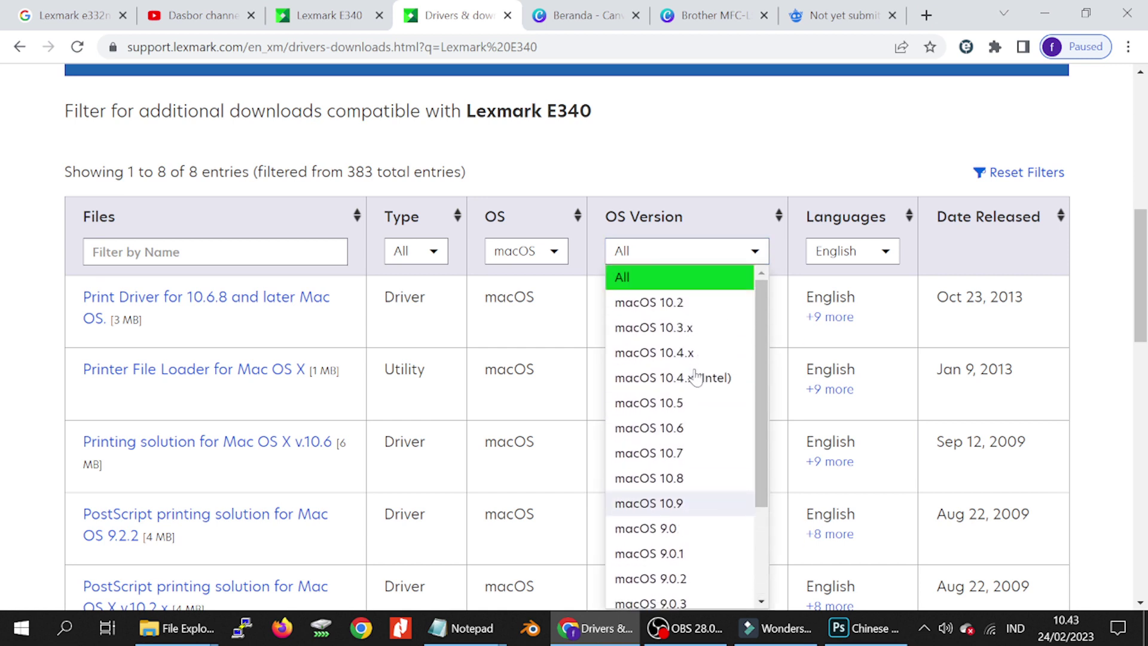
pyautogui.scroll(-2, 652, 344)
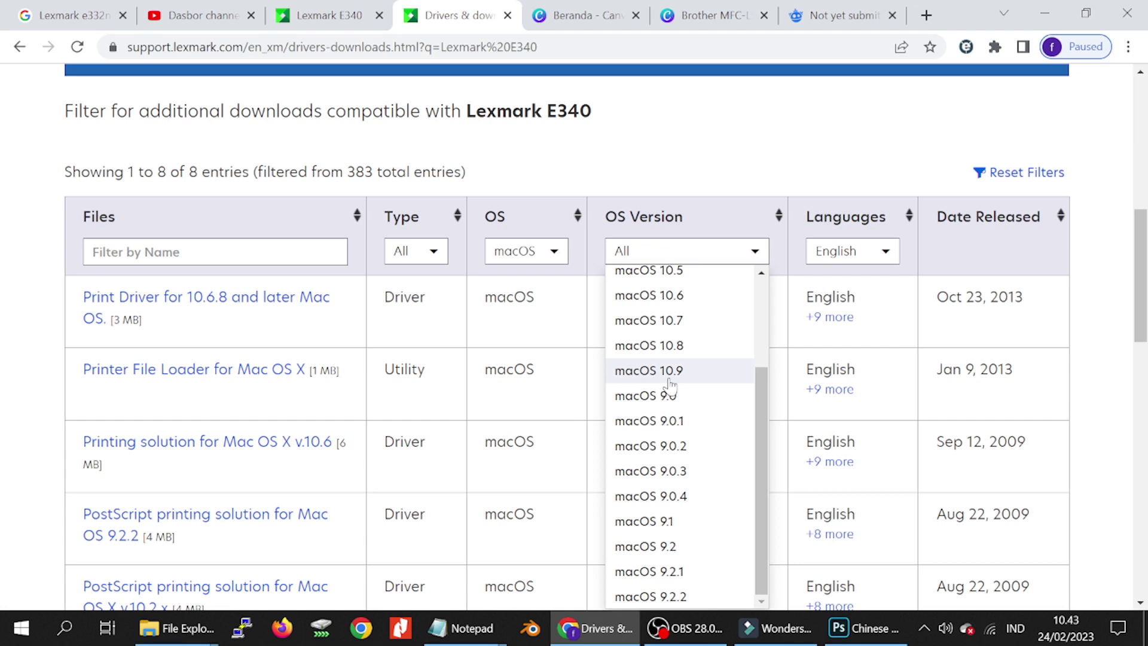
pyautogui.click(535, 251)
# Step: Set the OS filter to Windows and scroll through the Windows version list
pyautogui.click(521, 353)
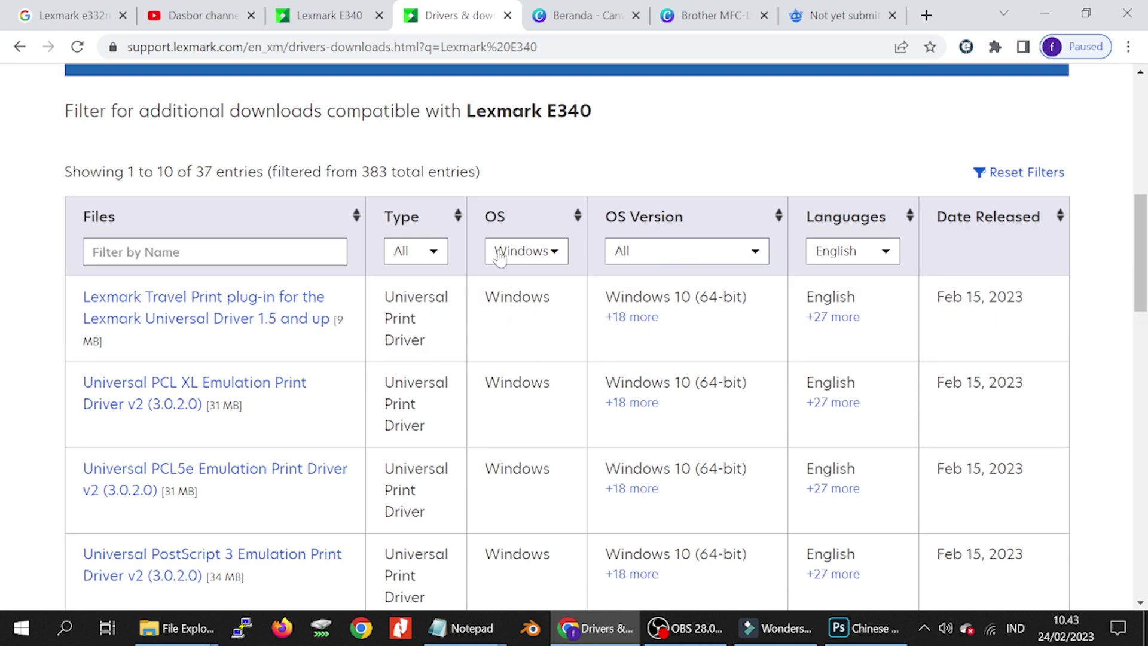
pyautogui.click(662, 252)
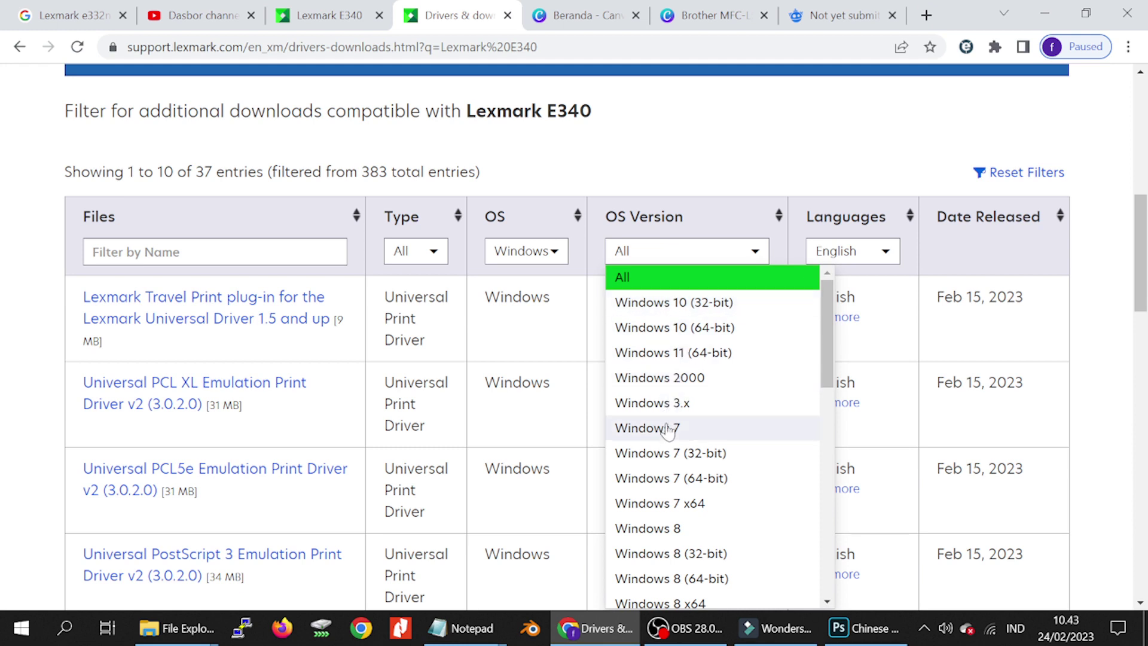
pyautogui.scroll(-4, 708, 532)
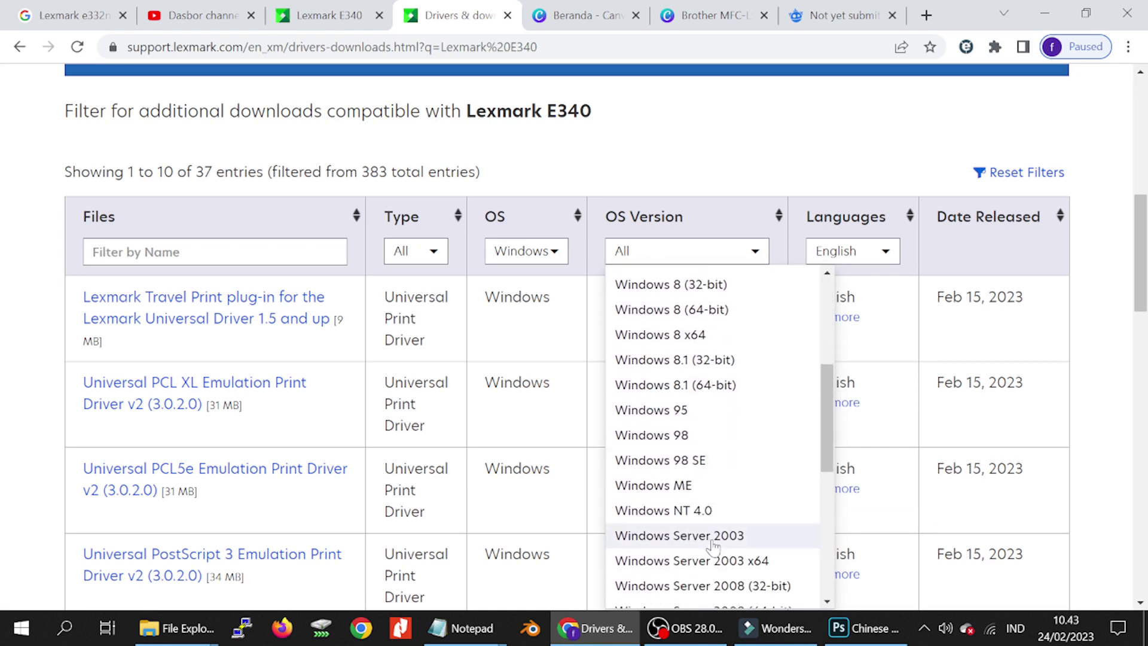
pyautogui.scroll(3, 713, 542)
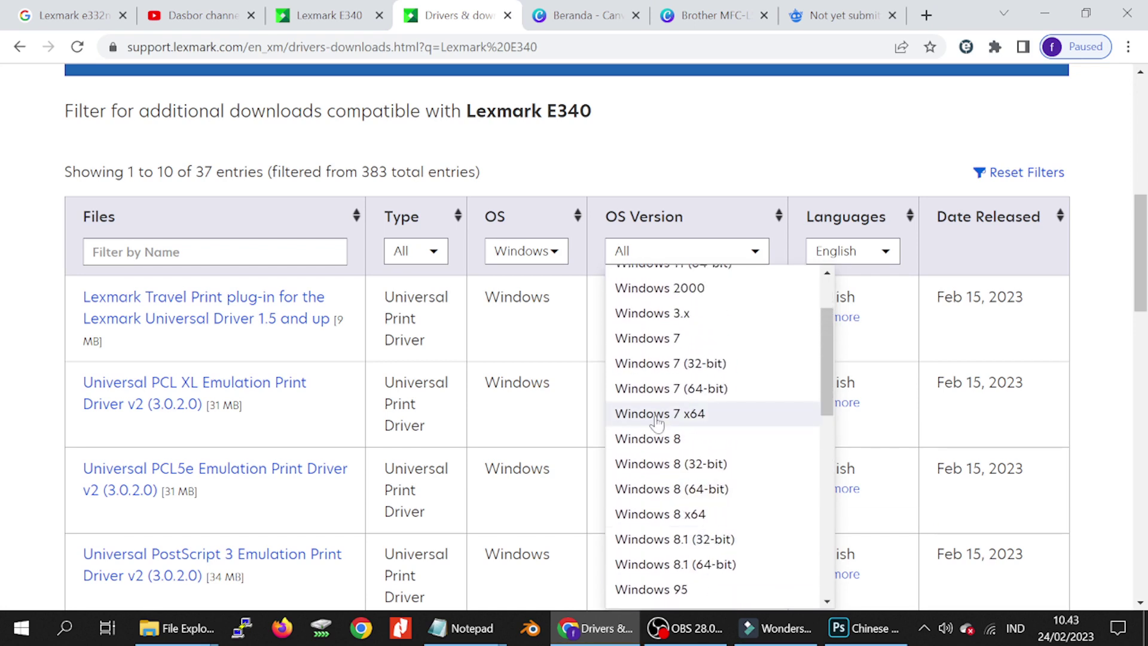
pyautogui.scroll(2, 658, 418)
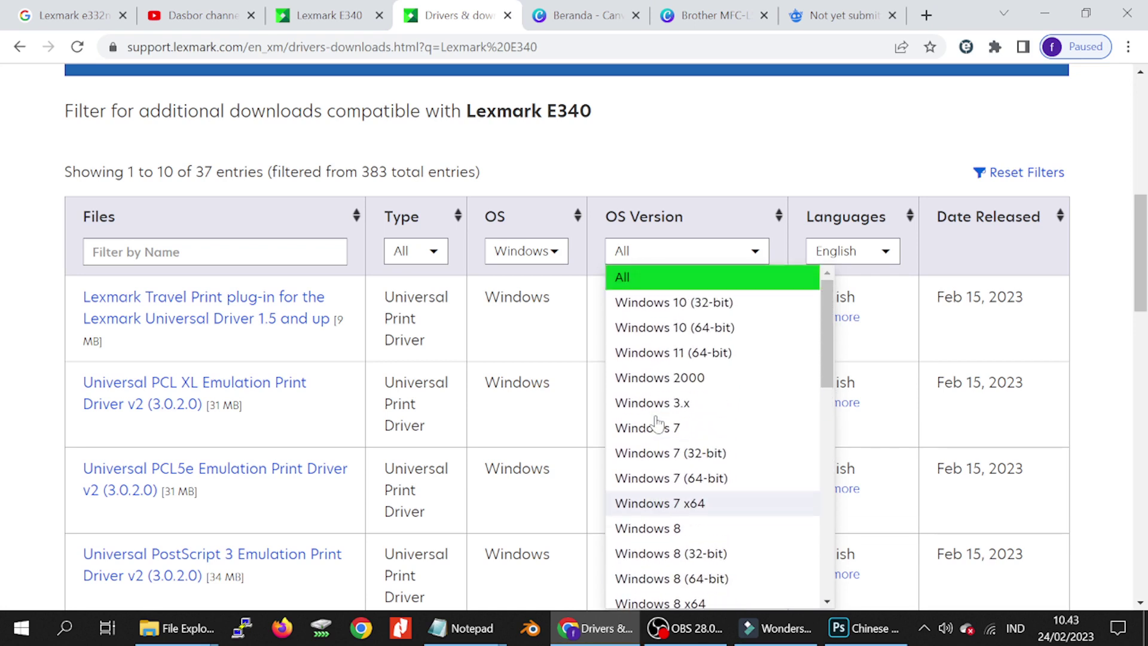
# Step: Apply the Windows 11 (64-bit) version filter and highlight the first driver's release date
pyautogui.click(656, 352)
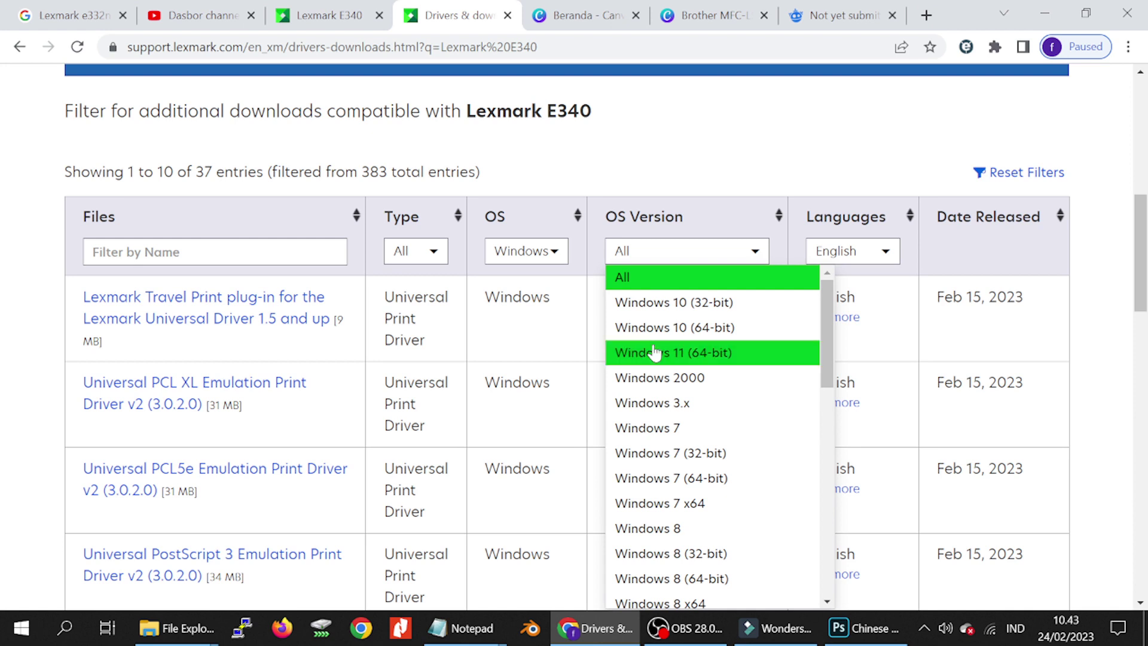
pyautogui.click(655, 353)
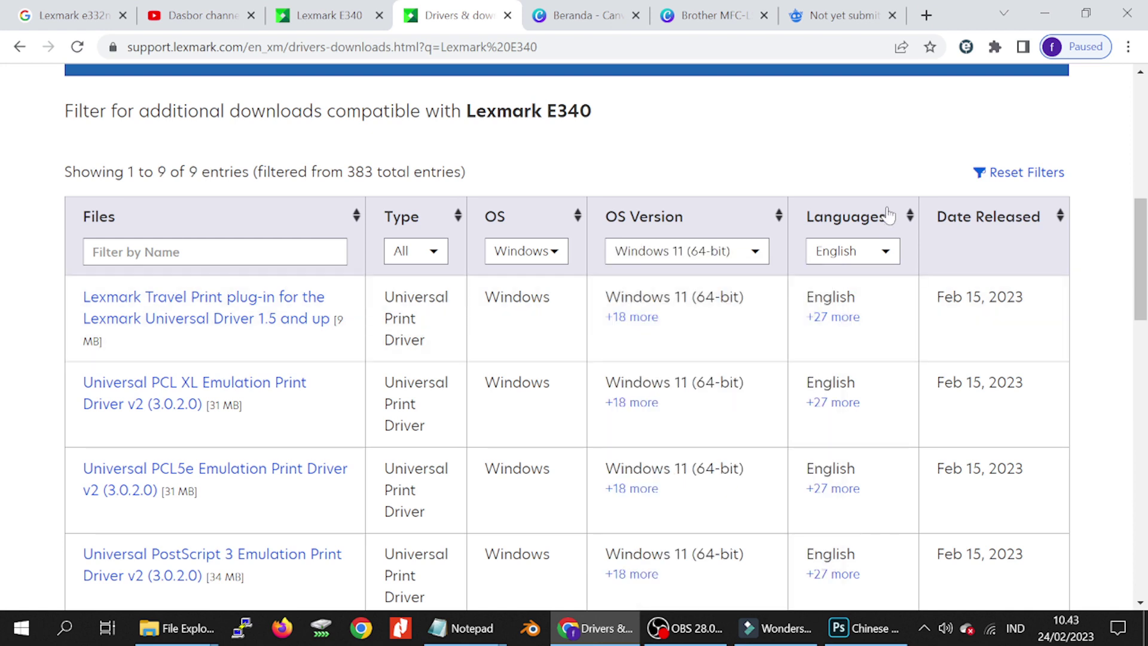
pyautogui.moveTo(934, 297); pyautogui.dragTo(1015, 297)
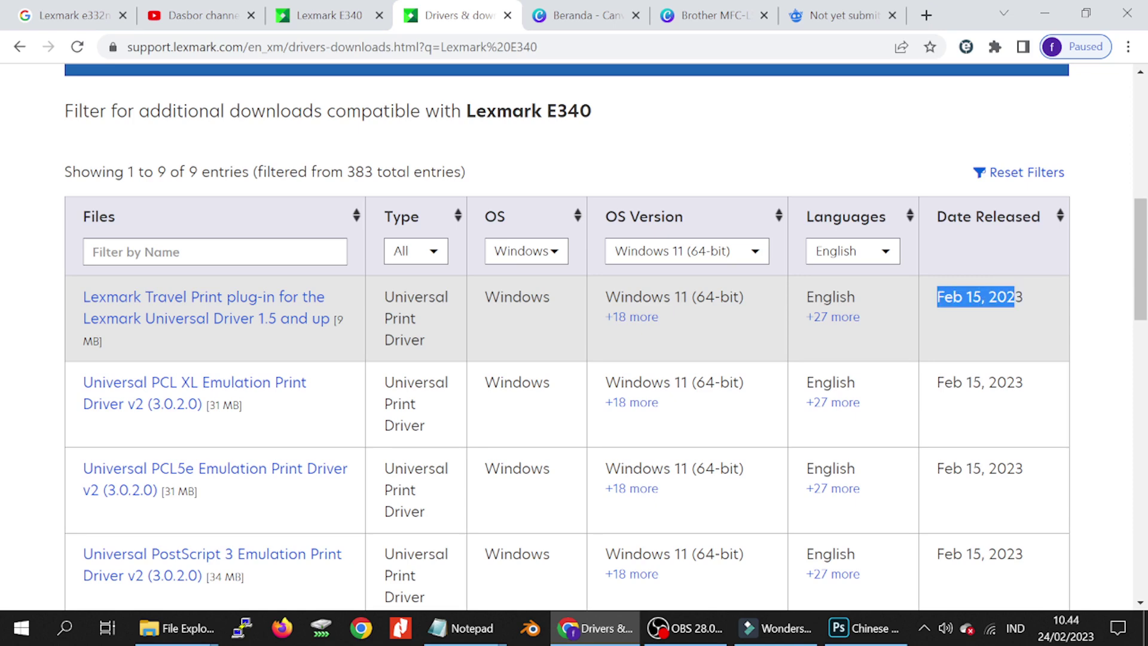
# Step: Scroll to the Universal Print Driver Installation Package and highlight its release date and Windows 11 support
pyautogui.scroll(-1, 814, 248)
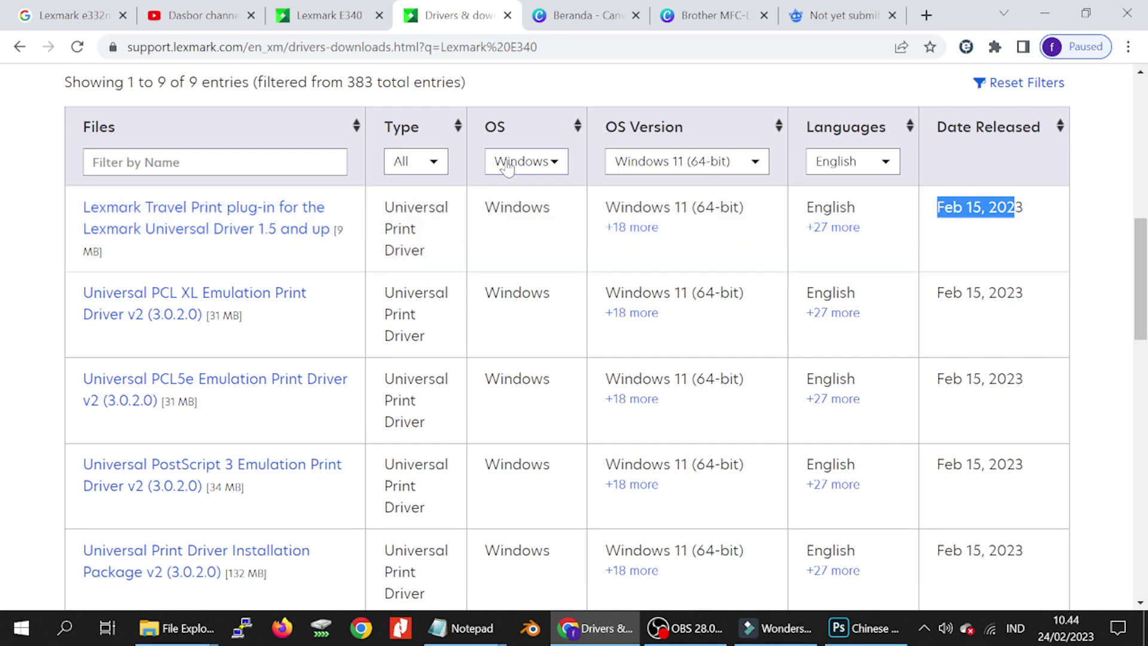
pyautogui.scroll(-1, 508, 179)
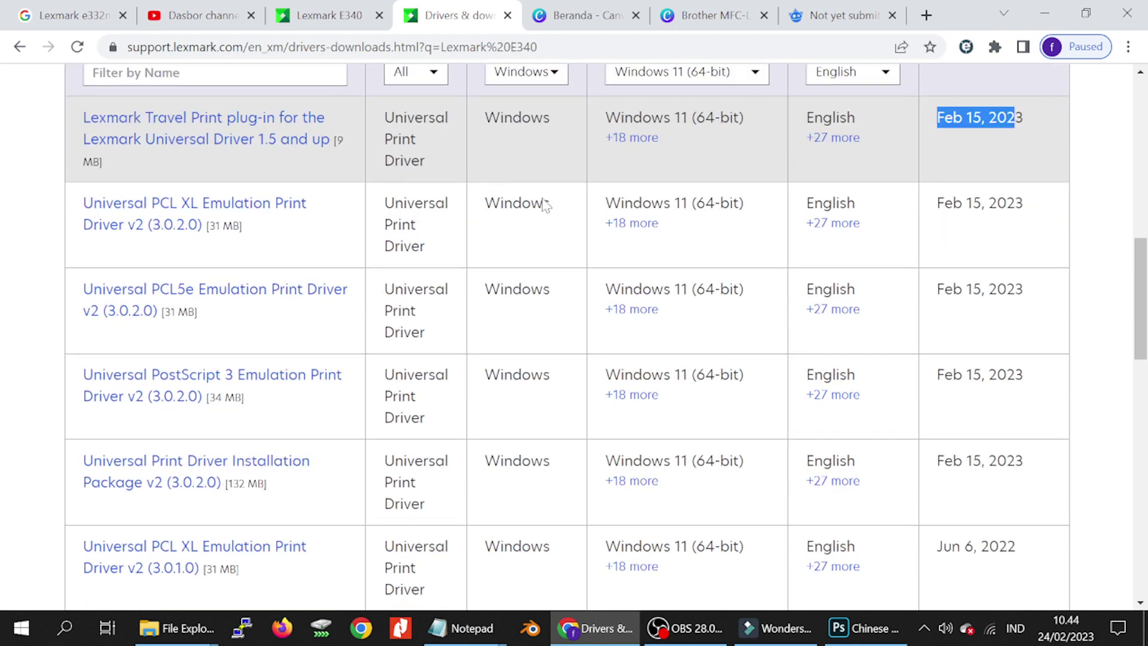
pyautogui.moveTo(935, 459); pyautogui.dragTo(1023, 461)
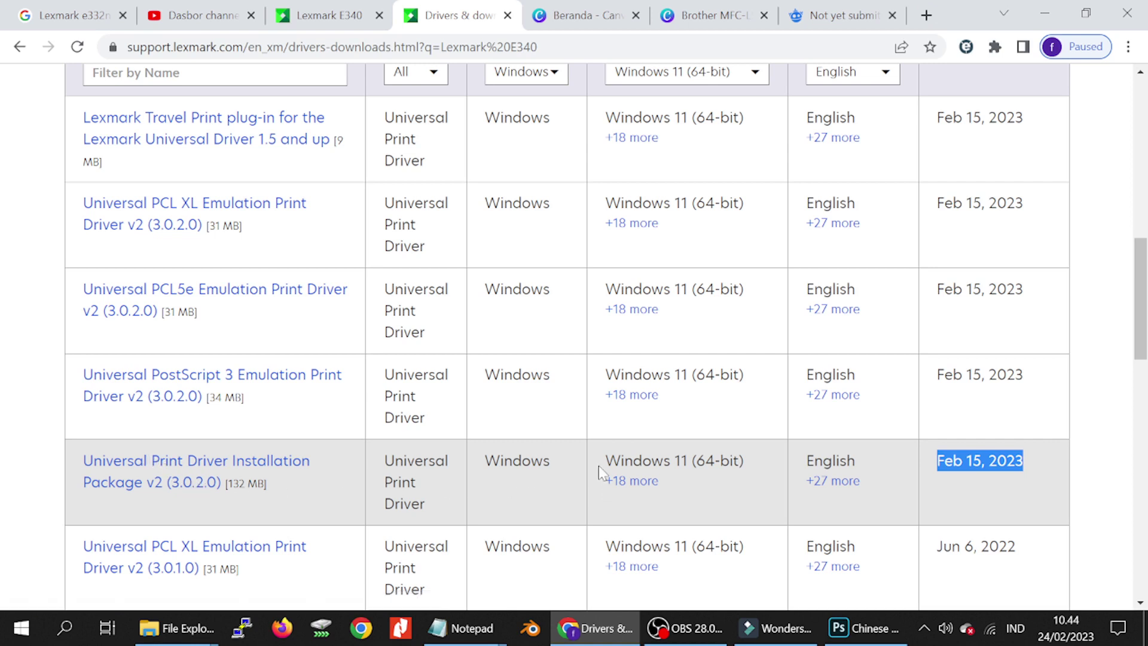
pyautogui.moveTo(598, 465); pyautogui.dragTo(847, 461)
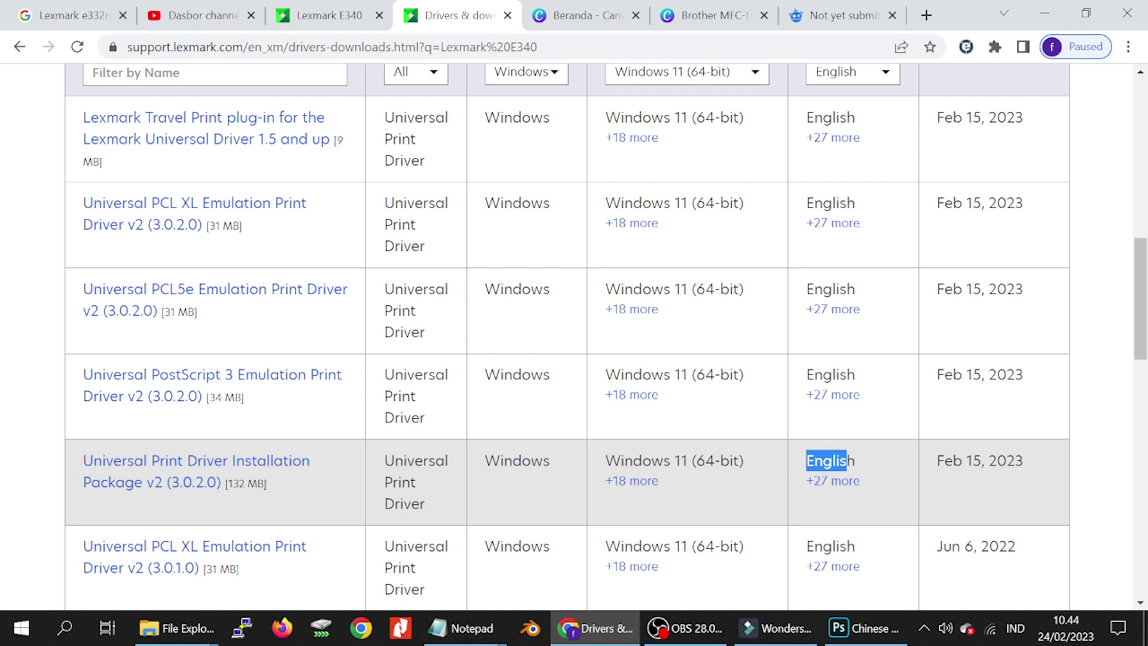
pyautogui.moveTo(606, 460); pyautogui.dragTo(687, 461)
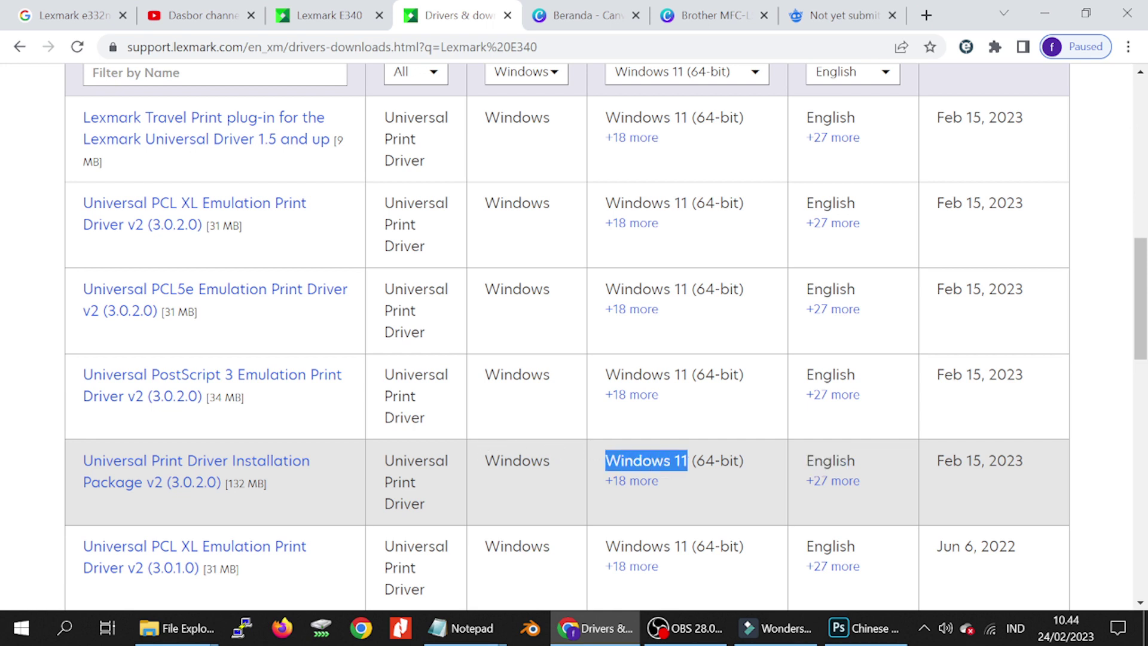
# Step: Start downloading the 132 MB Universal Print Driver Installation Package v2 (3.0.2.0)
pyautogui.click(267, 464)
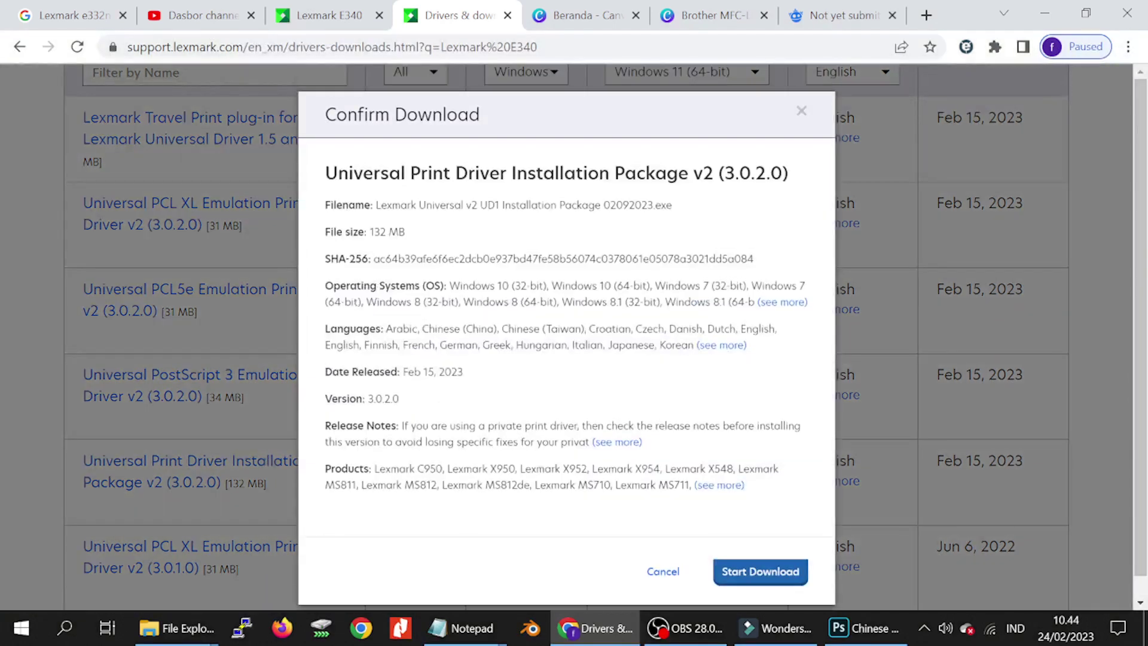
pyautogui.click(746, 556)
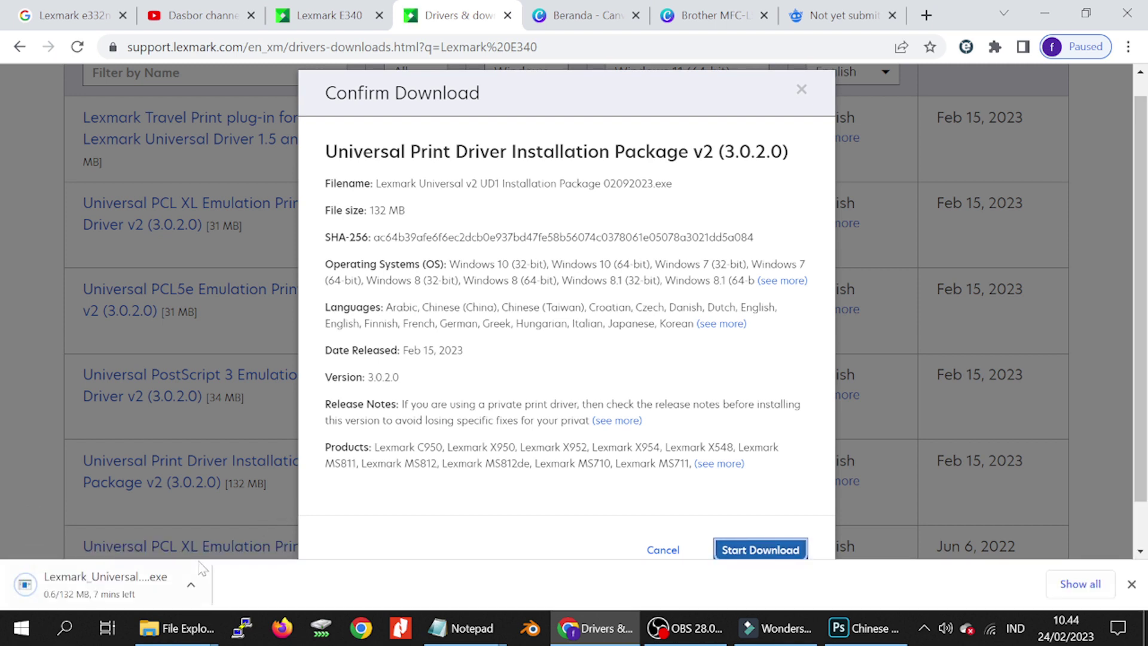
pyautogui.click(6, 389)
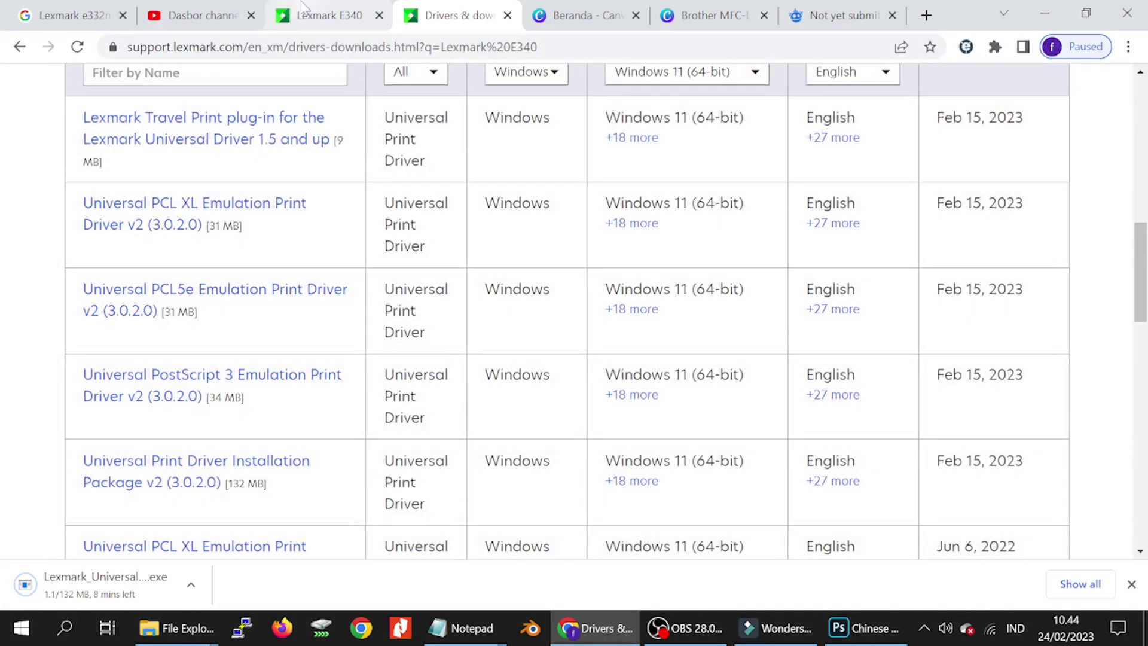
pyautogui.click(313, 15)
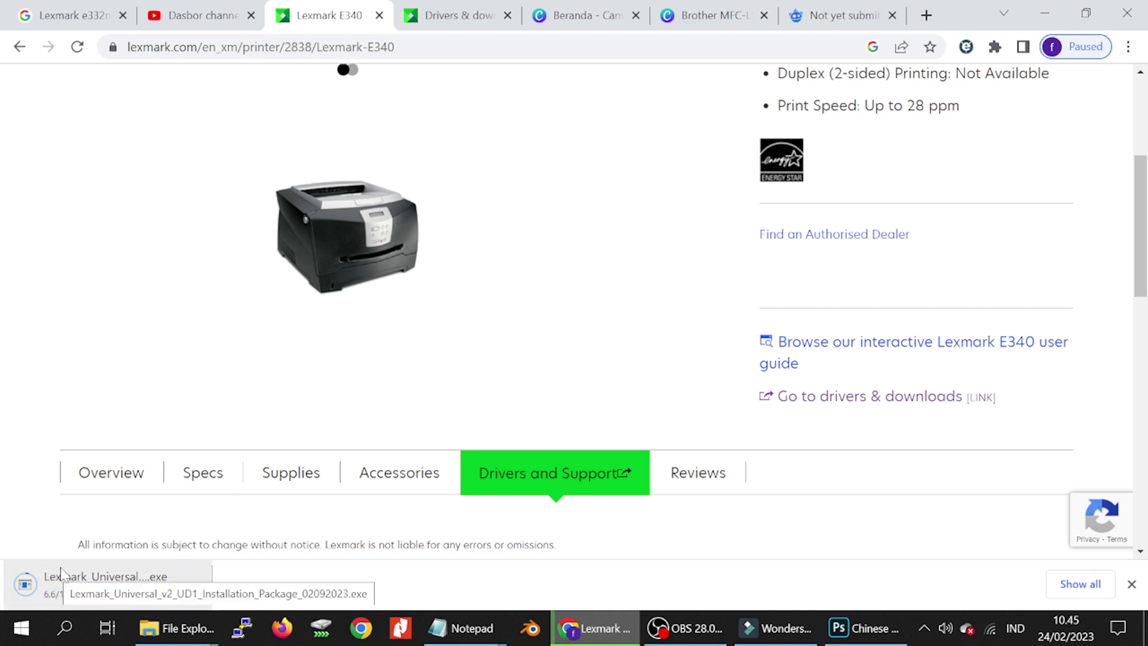
# Step: Open the ongoing download's options menu in the download bar and dismiss it unchanged
pyautogui.click(193, 587)
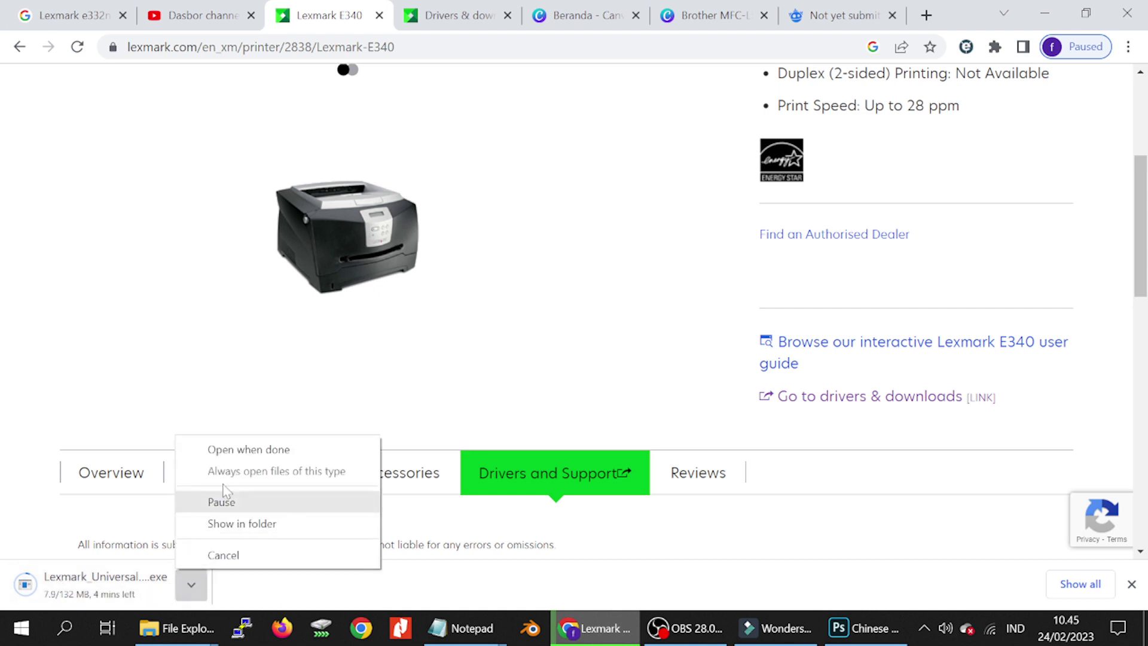
pyautogui.click(113, 392)
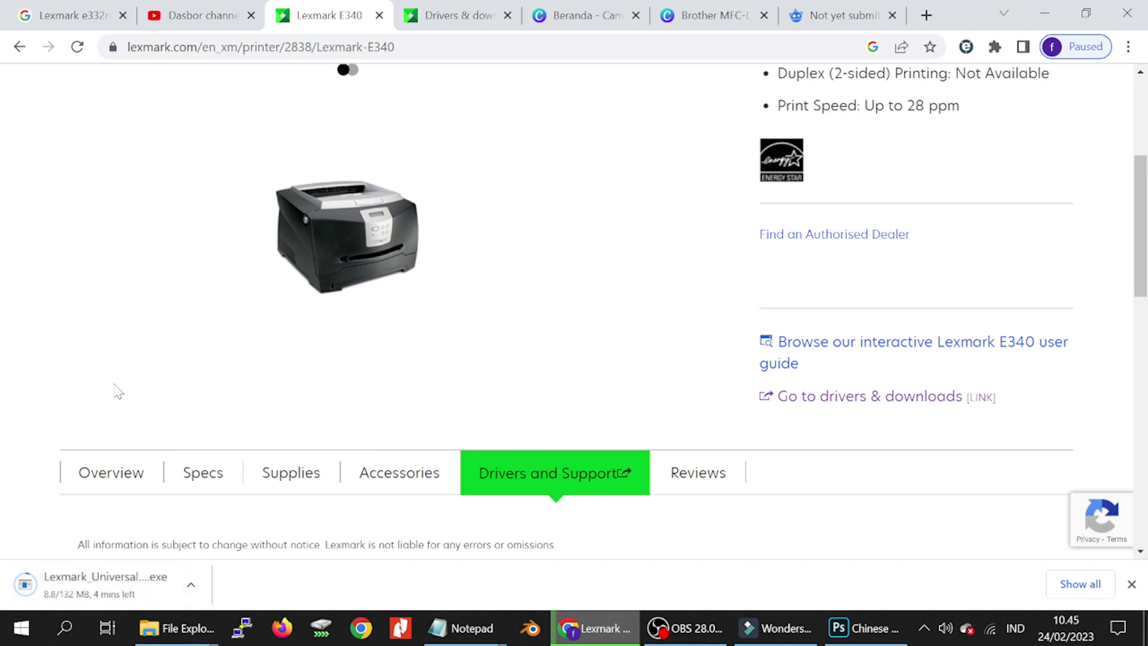